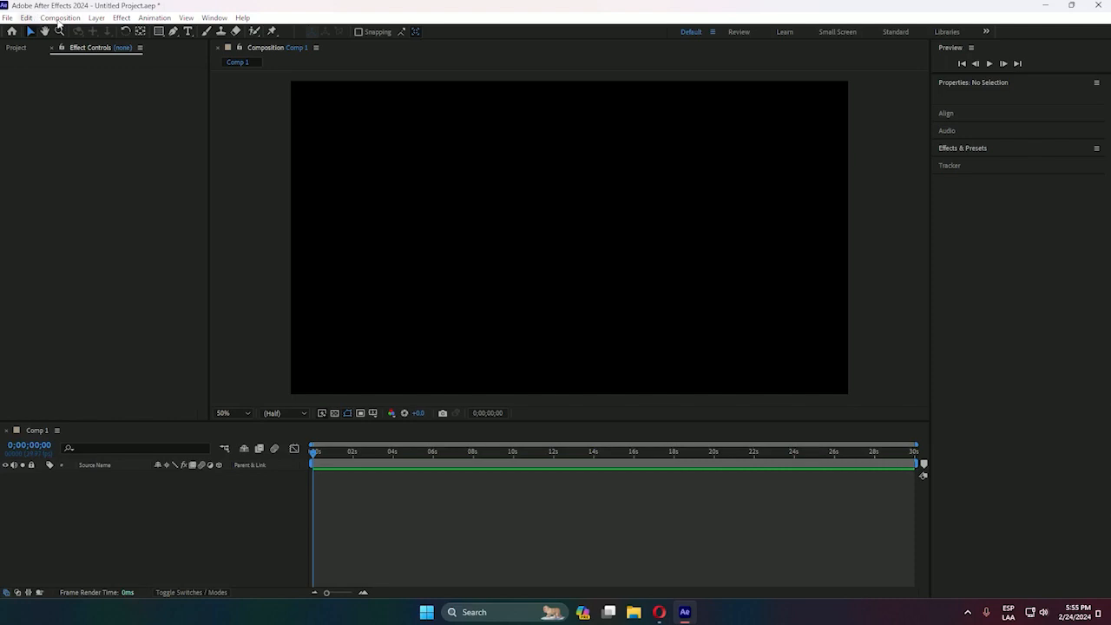
- Create a new text layer in Comp 1
click(96, 17)
click(78, 539)
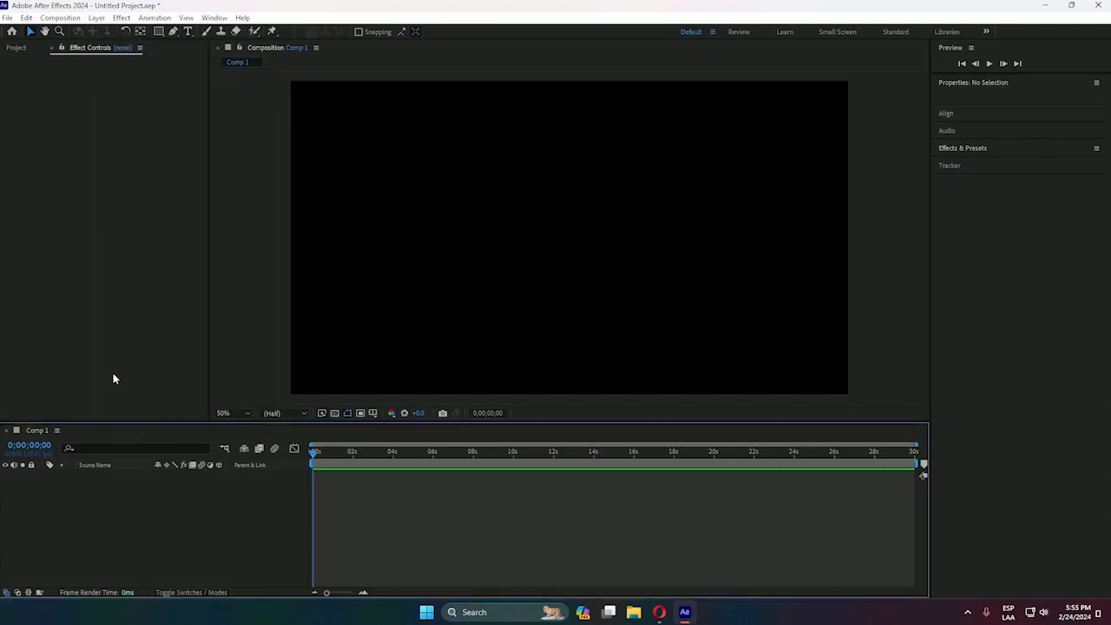
click(100, 19)
click(99, 18)
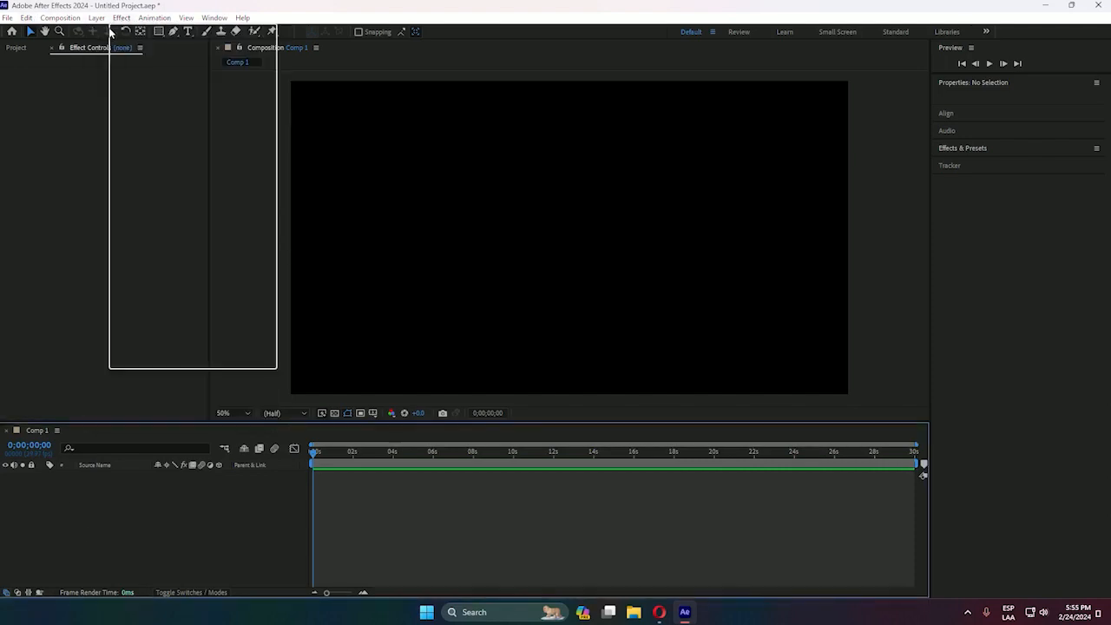
click(99, 18)
mouse_move(174, 31)
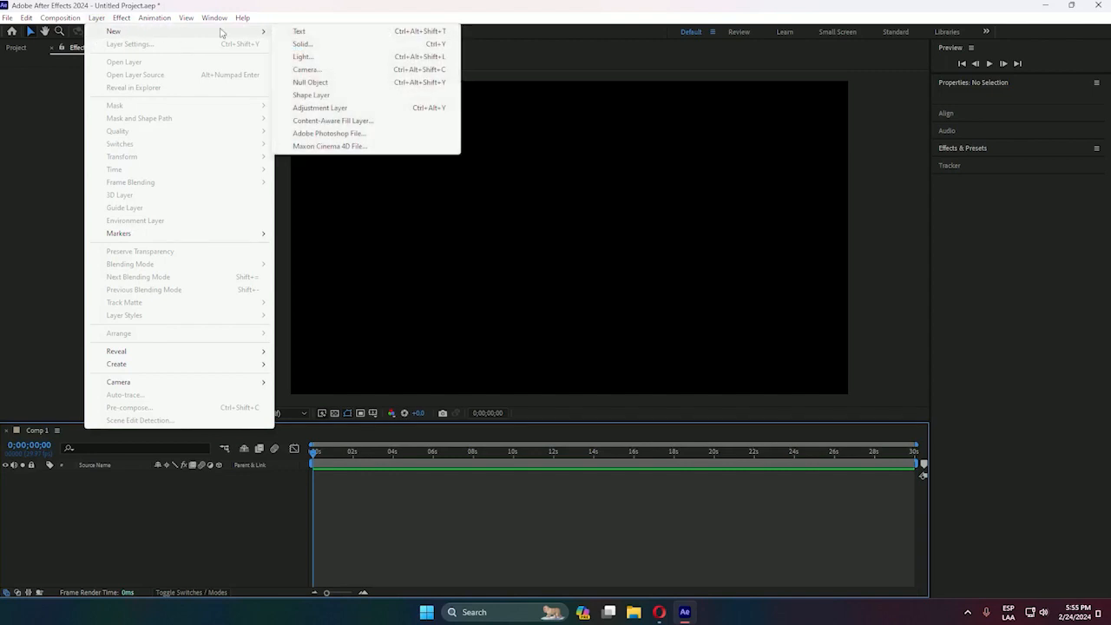
click(300, 32)
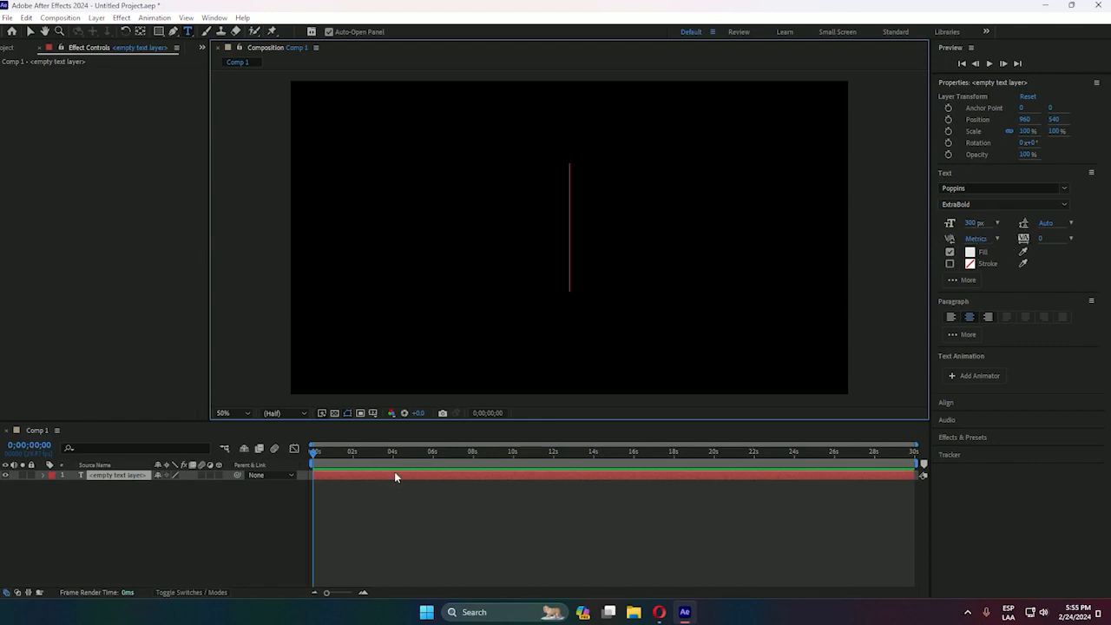
- Trim the empty text layer to end at 6 seconds and return the playhead to the start of the composition
drag(912, 458, 433, 498)
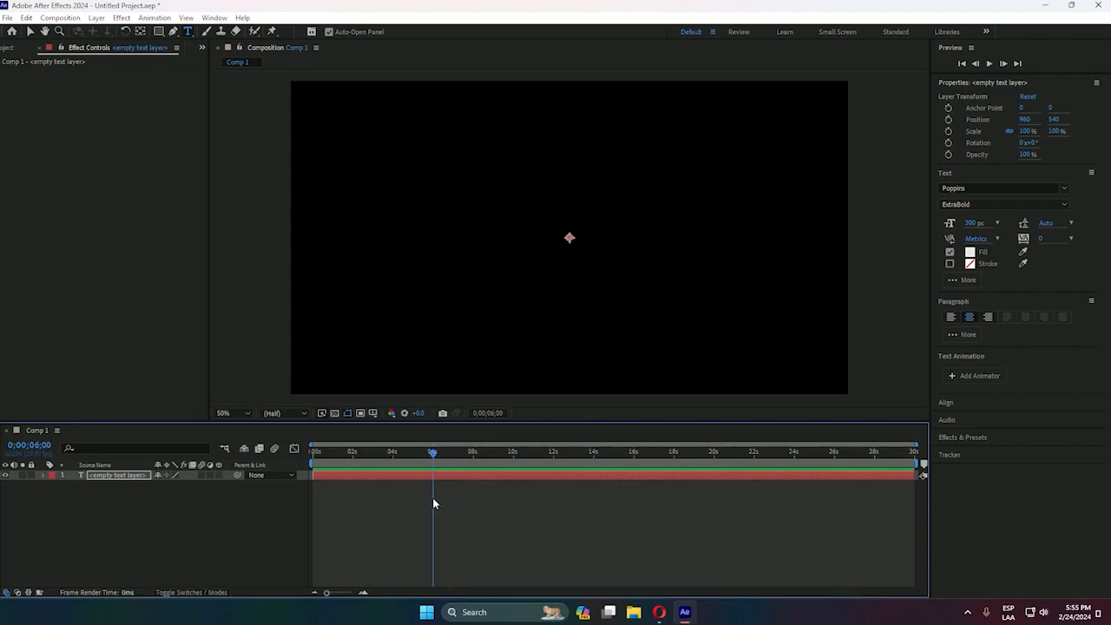
click(878, 477)
drag(899, 474, 312, 474)
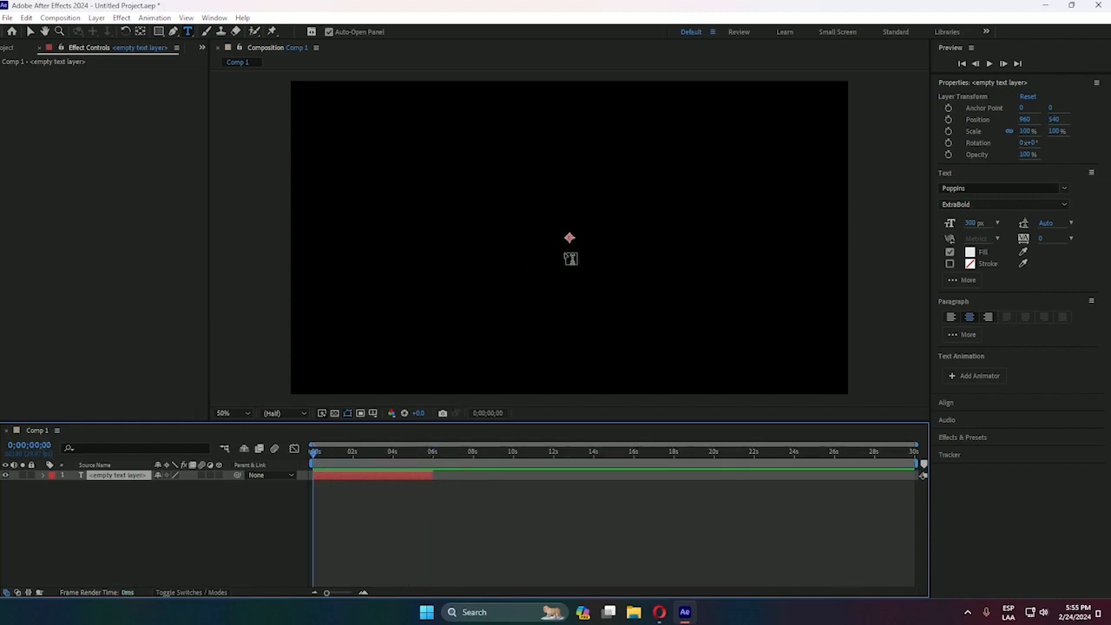
- Add the text "0" near the middle of the frame and centre it vertically and horizontally in the composition
click(567, 255)
text(0)
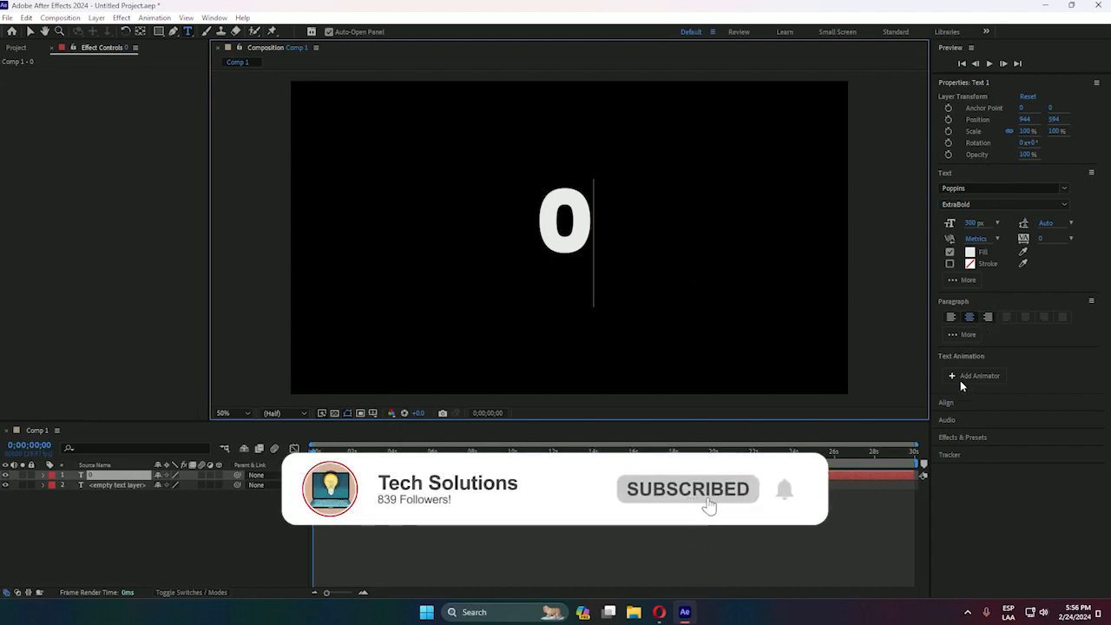
click(945, 403)
click(1021, 432)
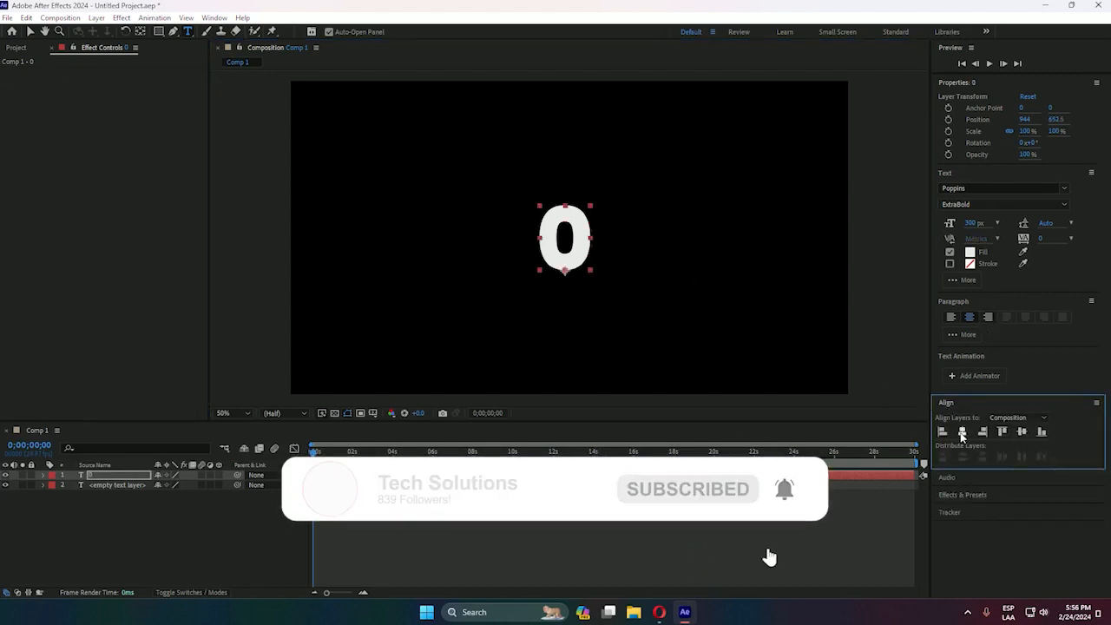
click(962, 431)
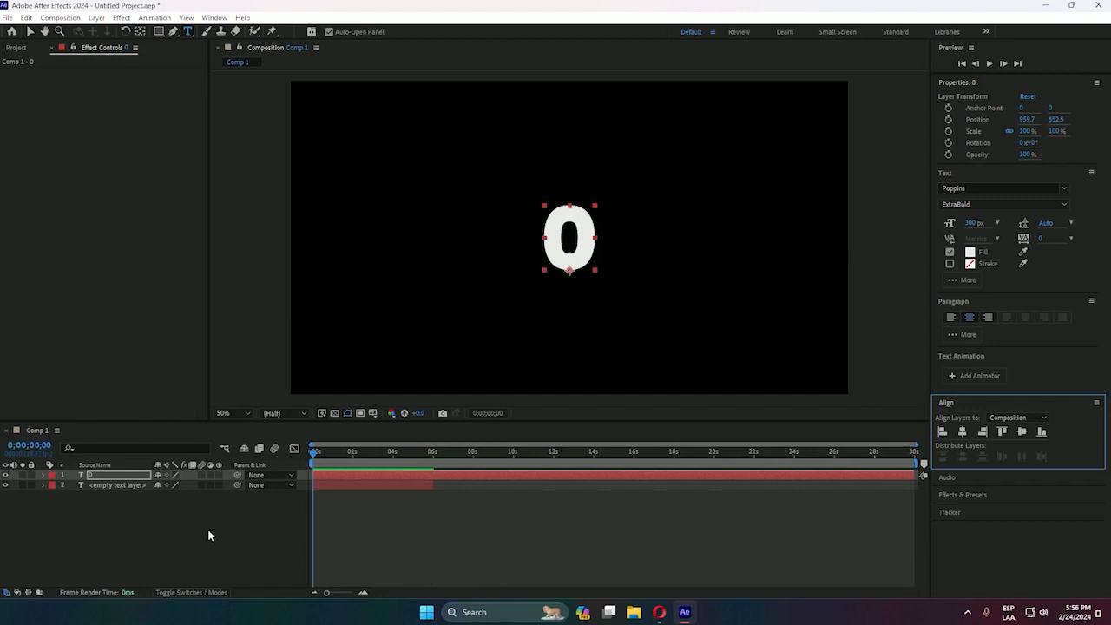
- Delete the empty text layer and select the remaining "0" layer
click(97, 486)
key(Delete)
key(ctrl+a)
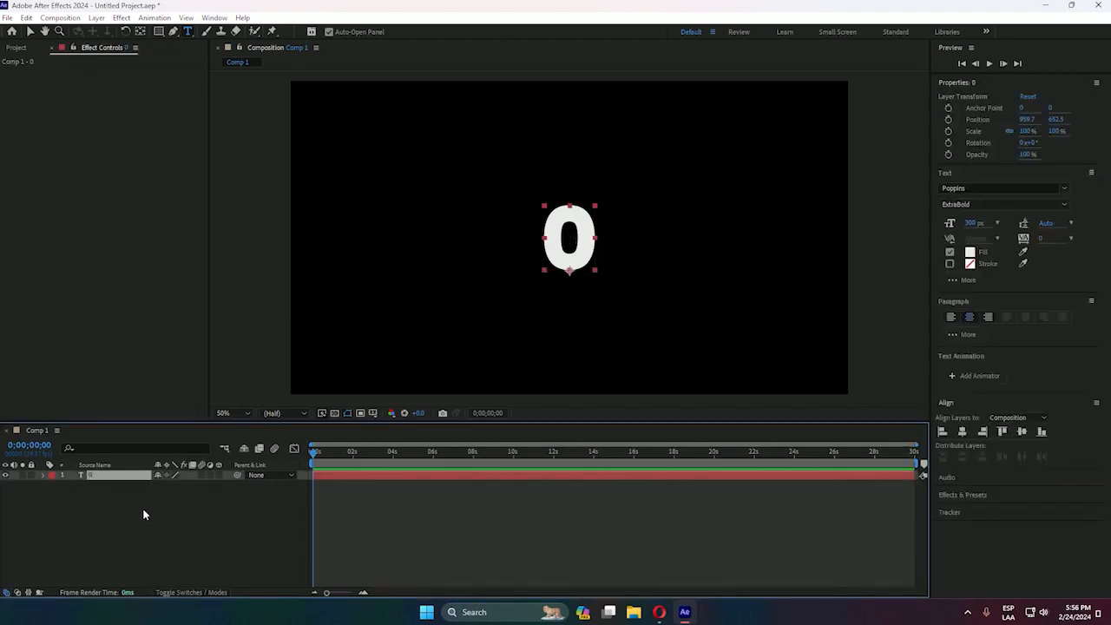
- Apply the Slider Control effect from Expression Controls to the "0" text layer
click(970, 495)
scroll(981, 513, down, 2)
click(980, 405)
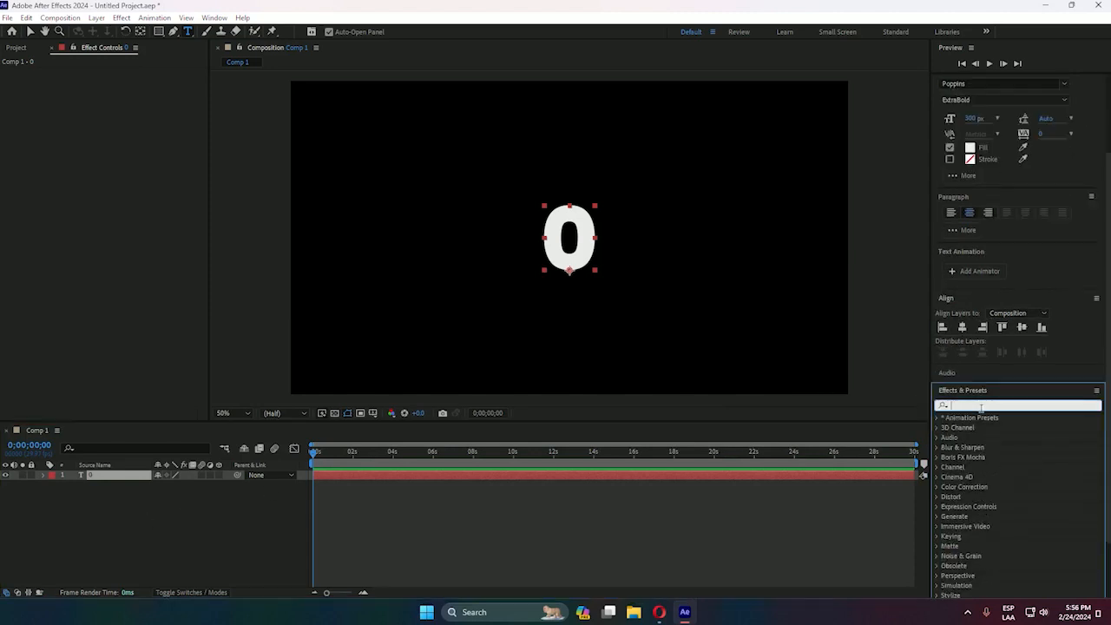
scroll(1004, 460, down, 1)
scroll(1004, 467, down, 1)
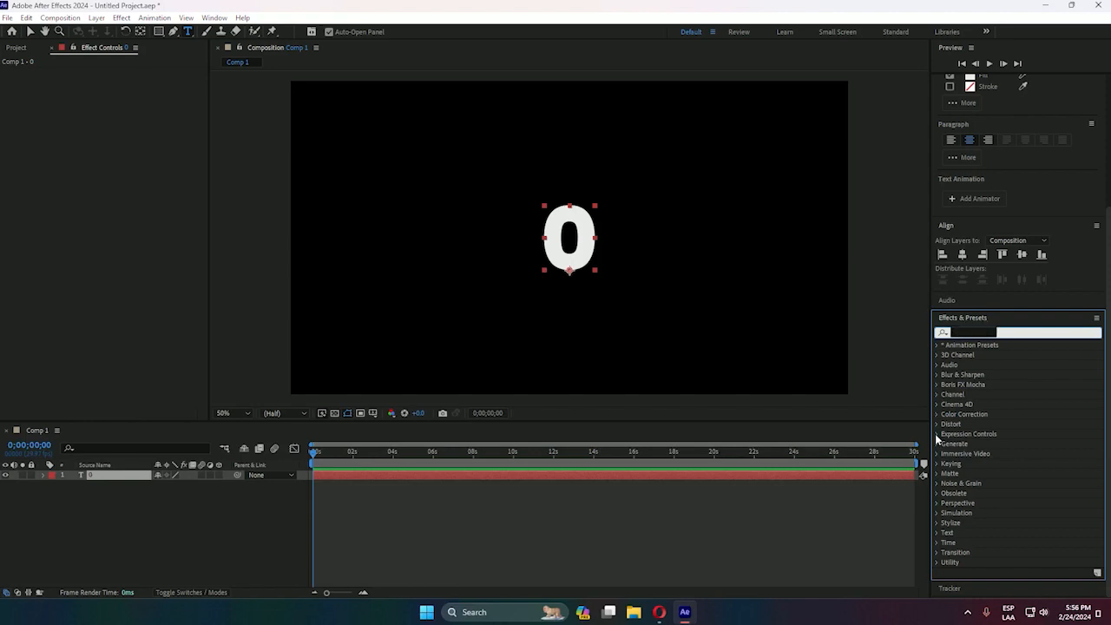
click(937, 433)
drag(981, 513, 140, 477)
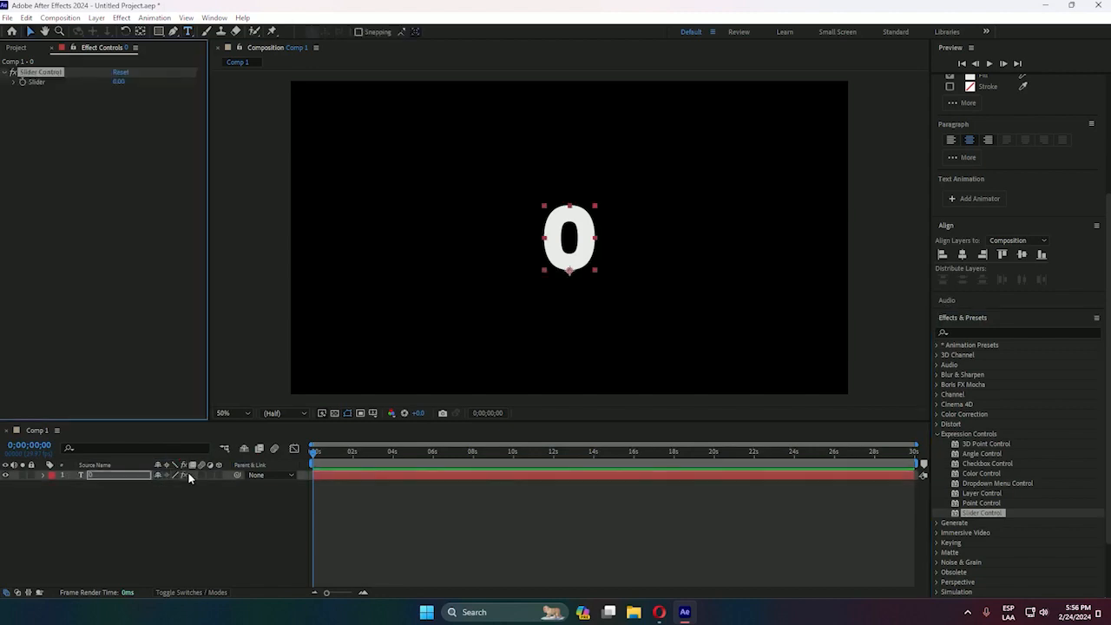
- Expand the layer's Text and Slider Control properties and add a Slider keyframe of 0 at the start of the timeline
click(47, 475)
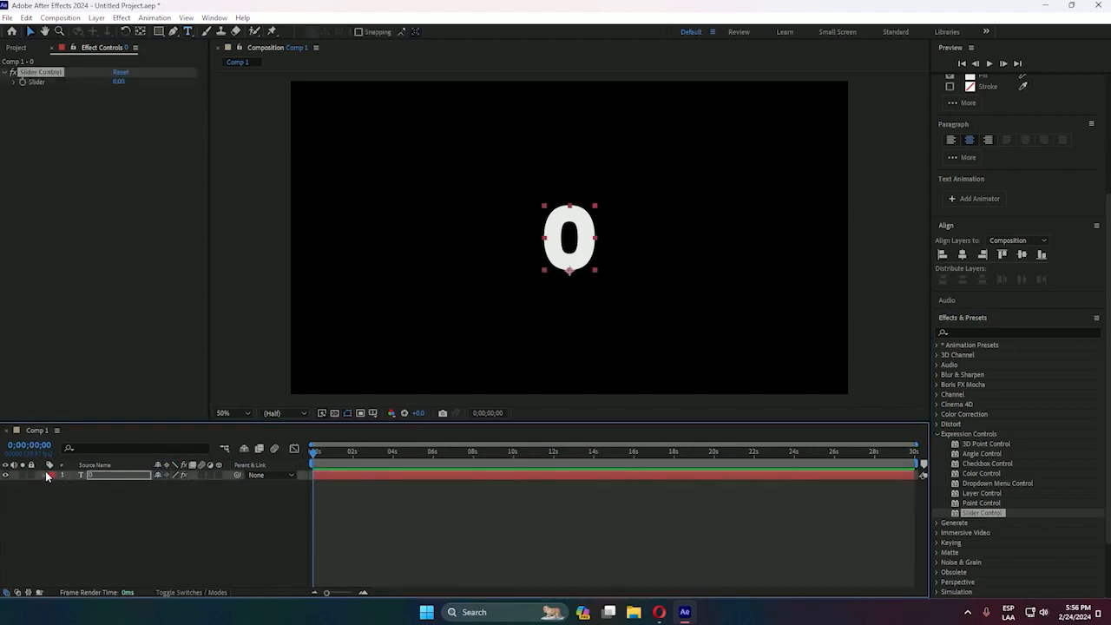
click(45, 475)
click(52, 505)
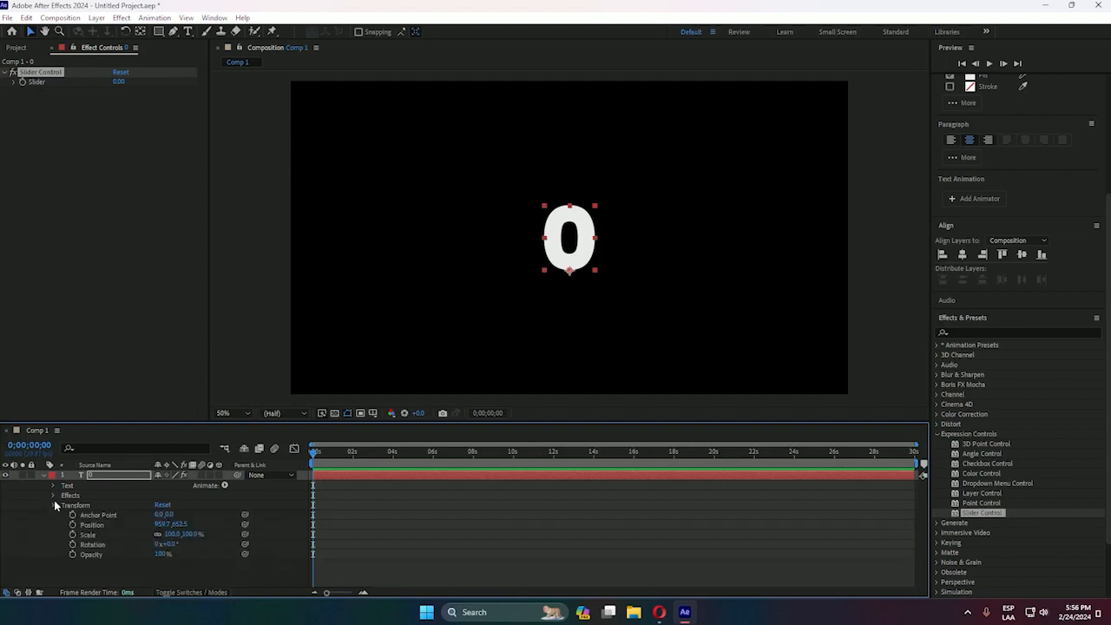
click(53, 504)
click(53, 494)
click(53, 485)
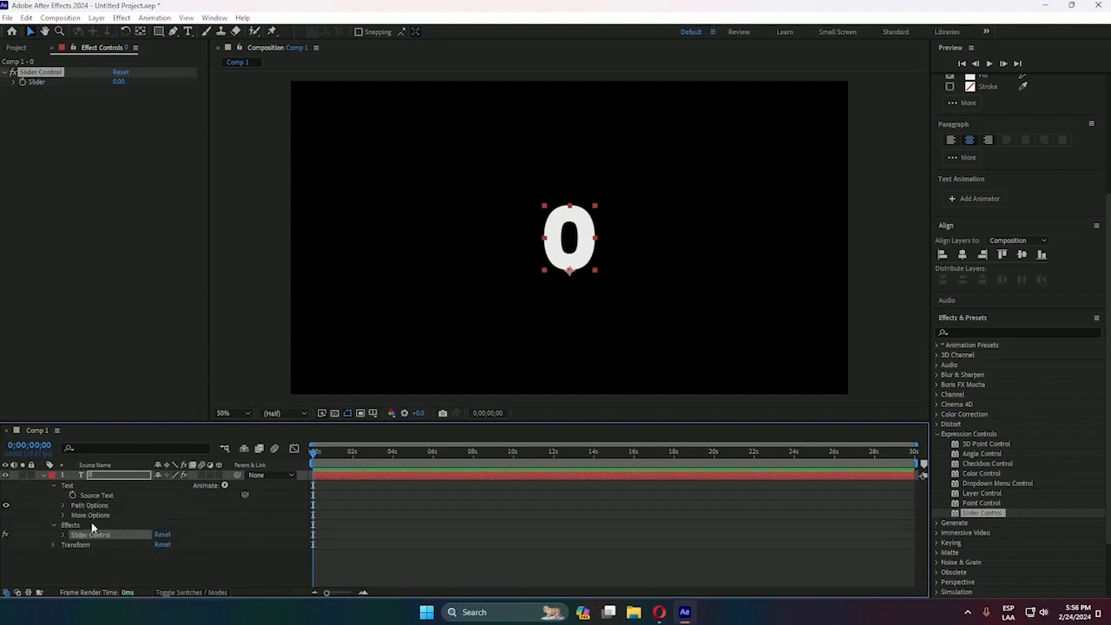
click(62, 534)
click(84, 545)
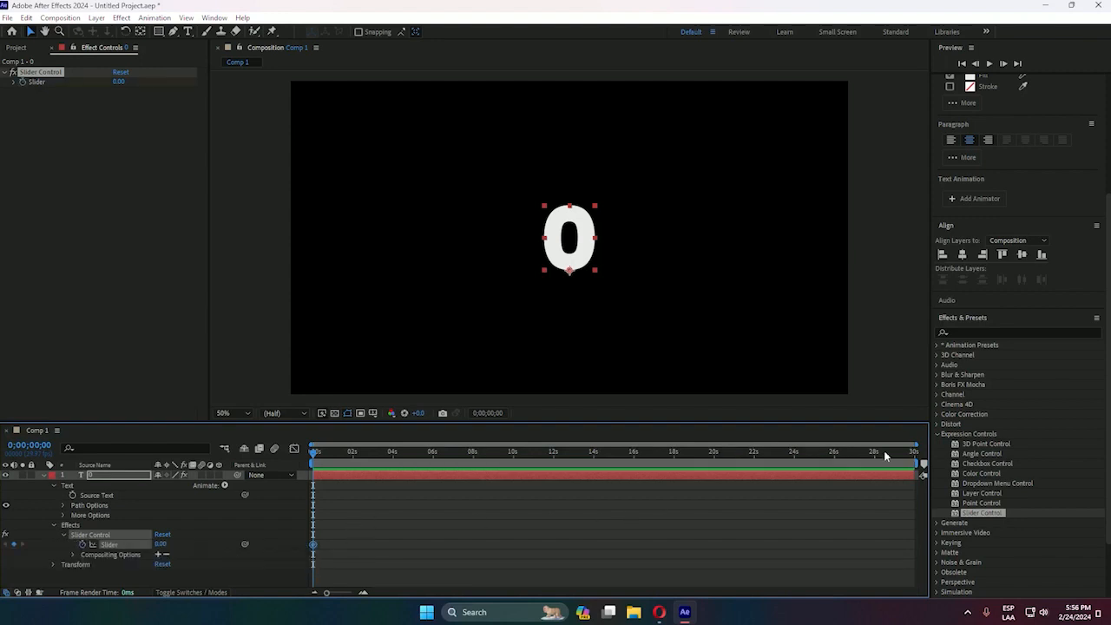
- Shorten the work area and the "0" text layer so both end at 6 seconds
drag(921, 464, 433, 464)
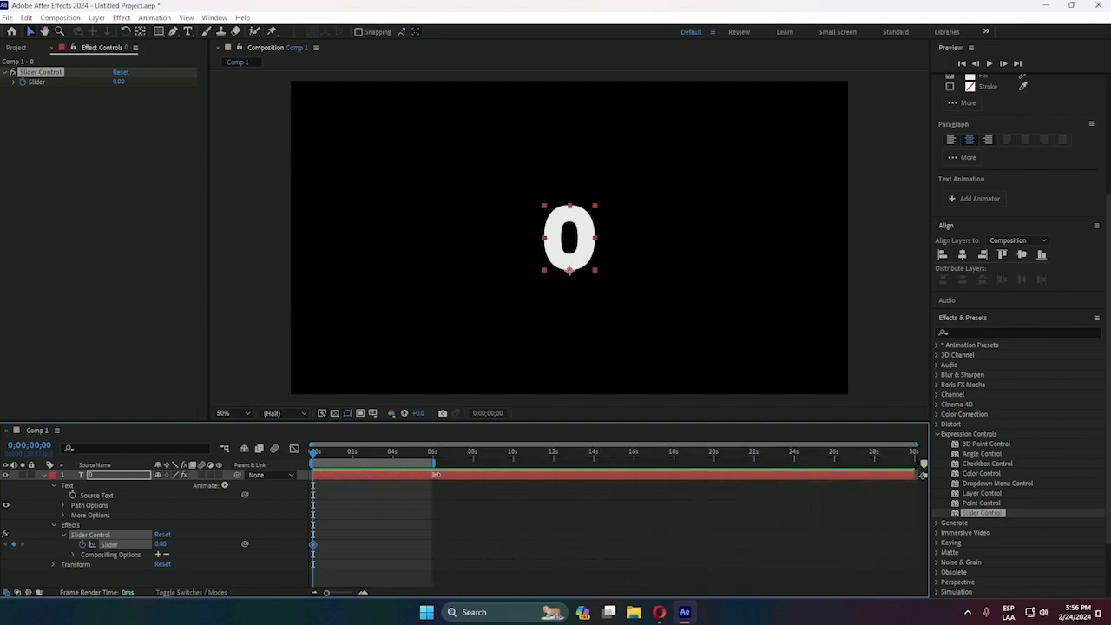
click(479, 482)
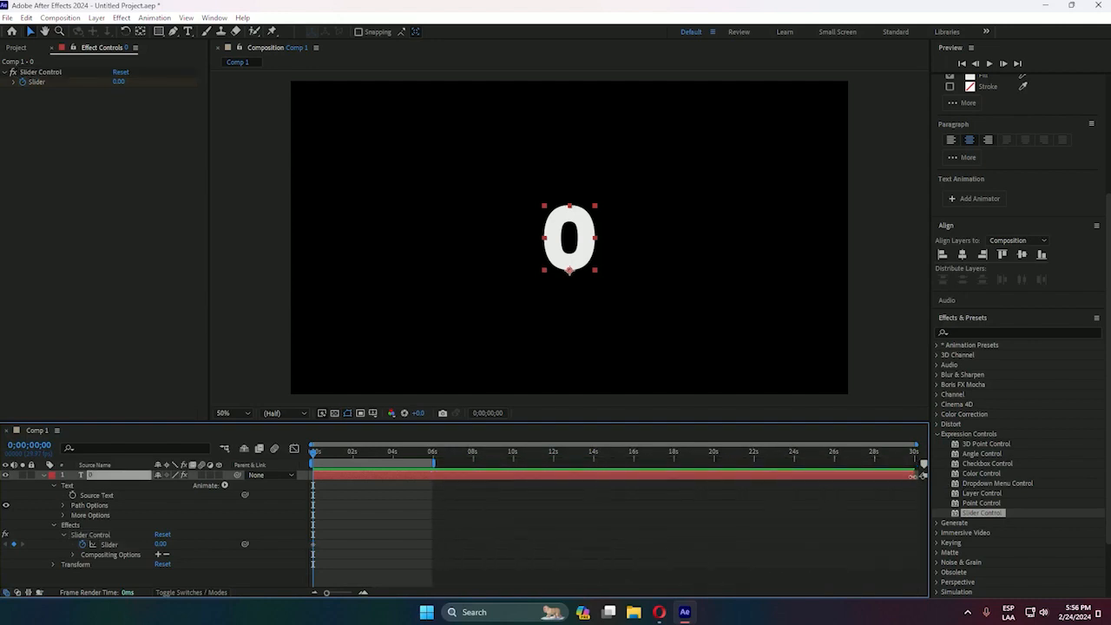
drag(915, 475, 433, 476)
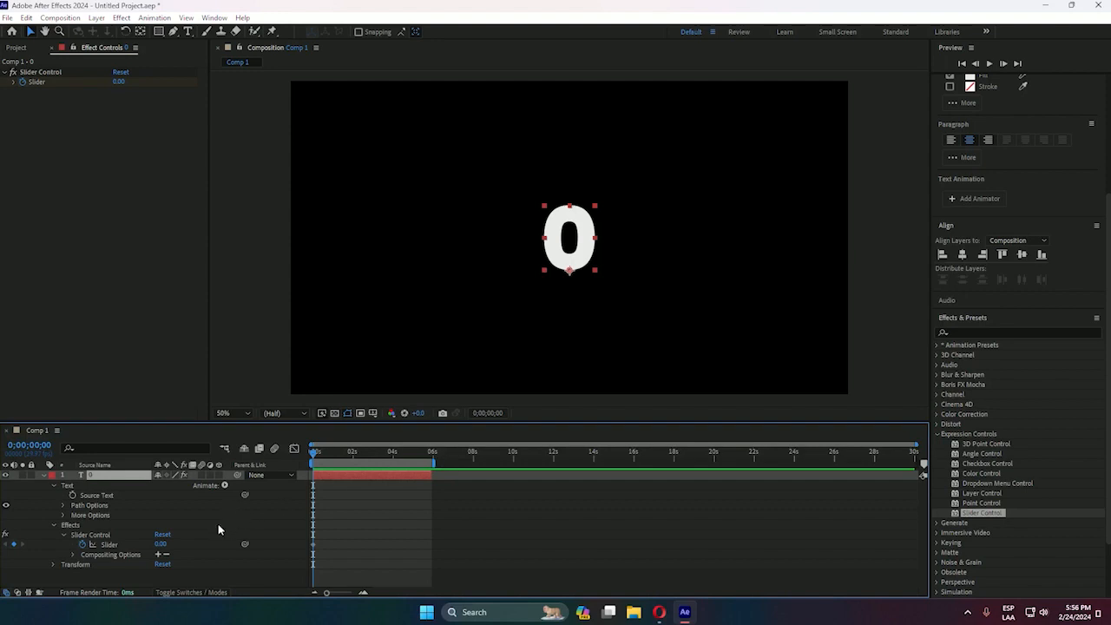
- Link the layer's Source Text to the Slider property with the pick whip
mouse_move(314, 456)
mouse_down()
mouse_move(337, 459)
mouse_move(314, 467)
mouse_up()
drag(245, 495, 130, 544)
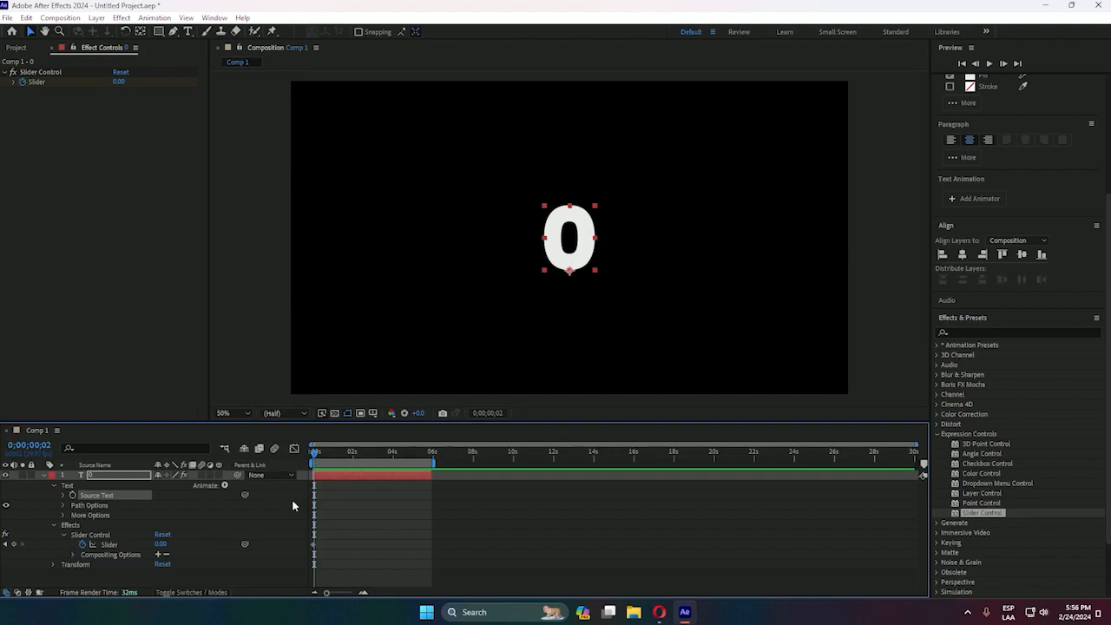
- Add a Slider keyframe with a value of 100 at 0;00;05;27, near the end of the layer
click(313, 453)
drag(315, 457, 433, 453)
click(161, 544)
text(100)
key(Return)
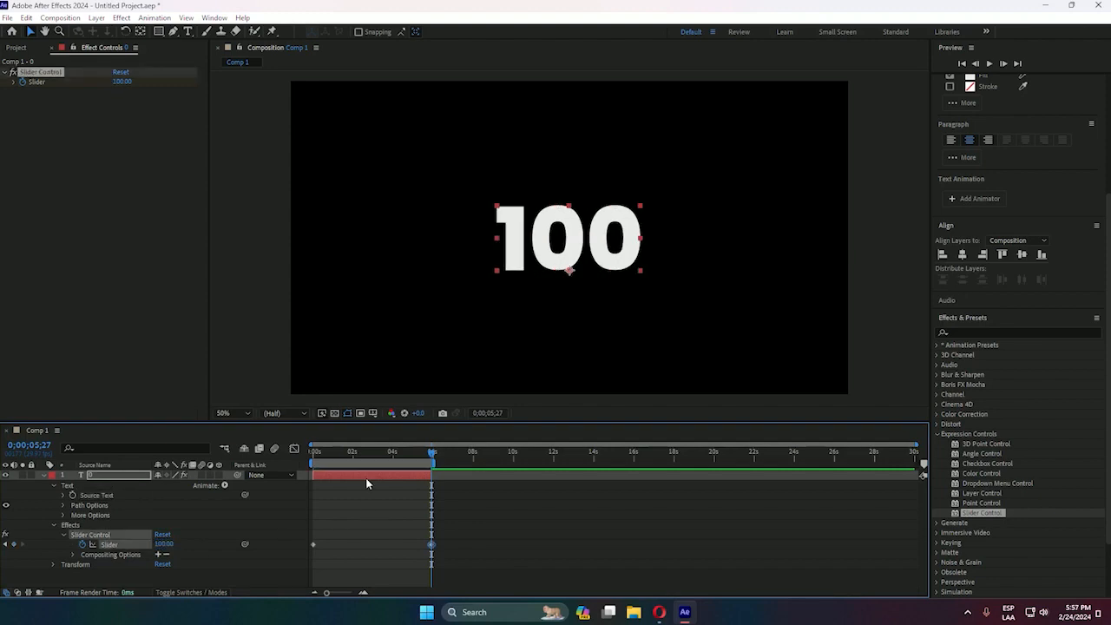
- Scrub the counter back to the start of the timeline and check how the number displays between keyframes
drag(428, 455, 310, 463)
click(310, 459)
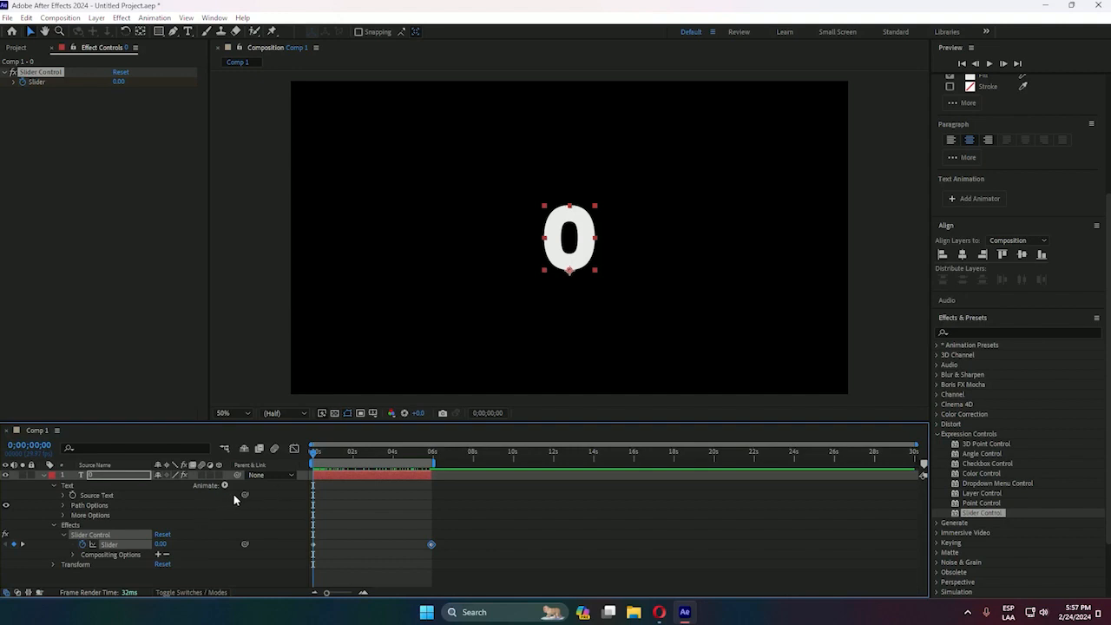
drag(315, 456, 309, 533)
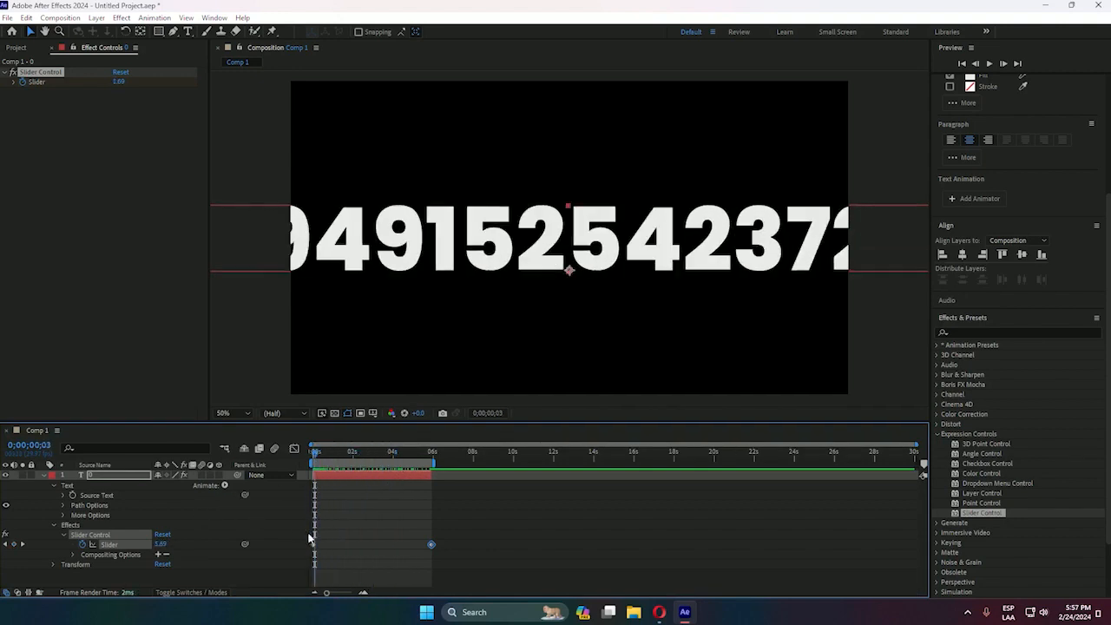
- Reveal the Source Text expression and append .value.toFixed(2) to limit the counter to two decimals
click(64, 517)
click(63, 515)
click(65, 495)
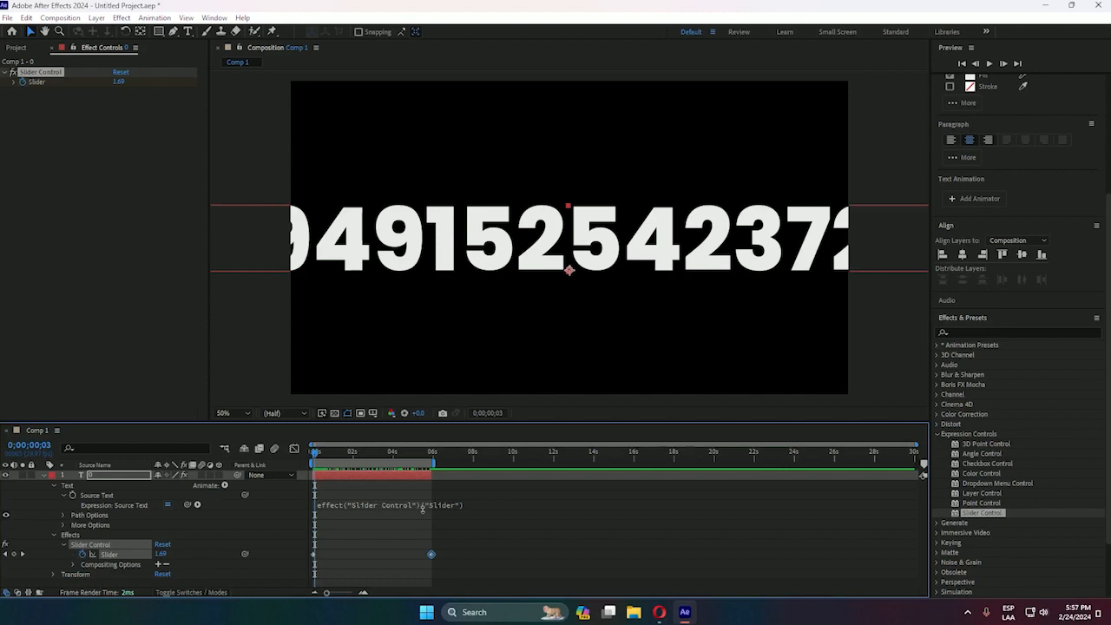
click(126, 508)
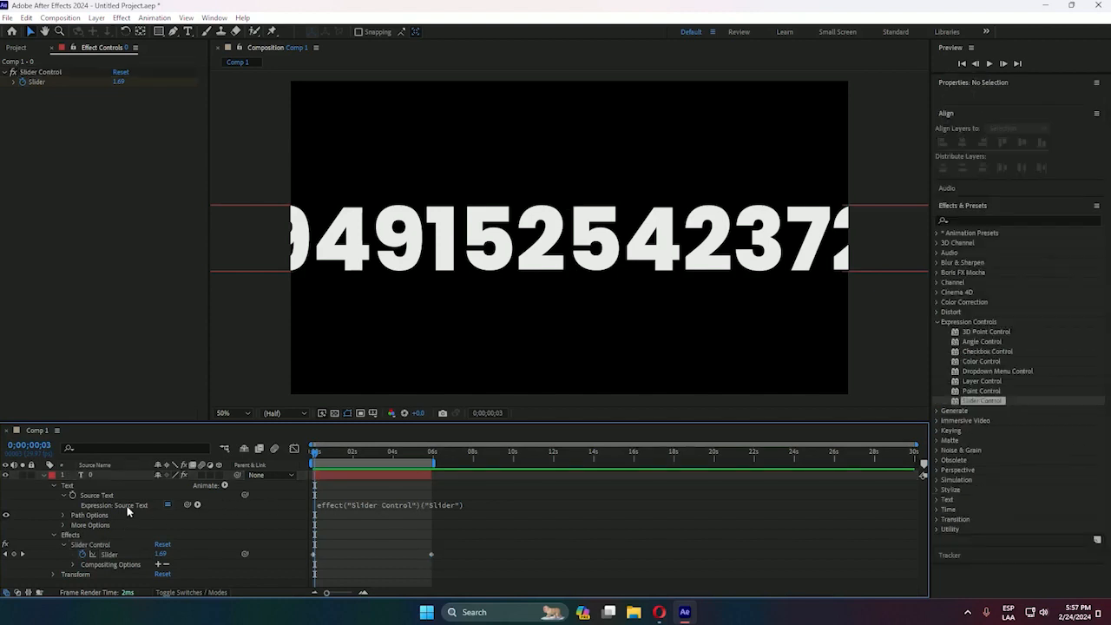
click(374, 509)
click(508, 503)
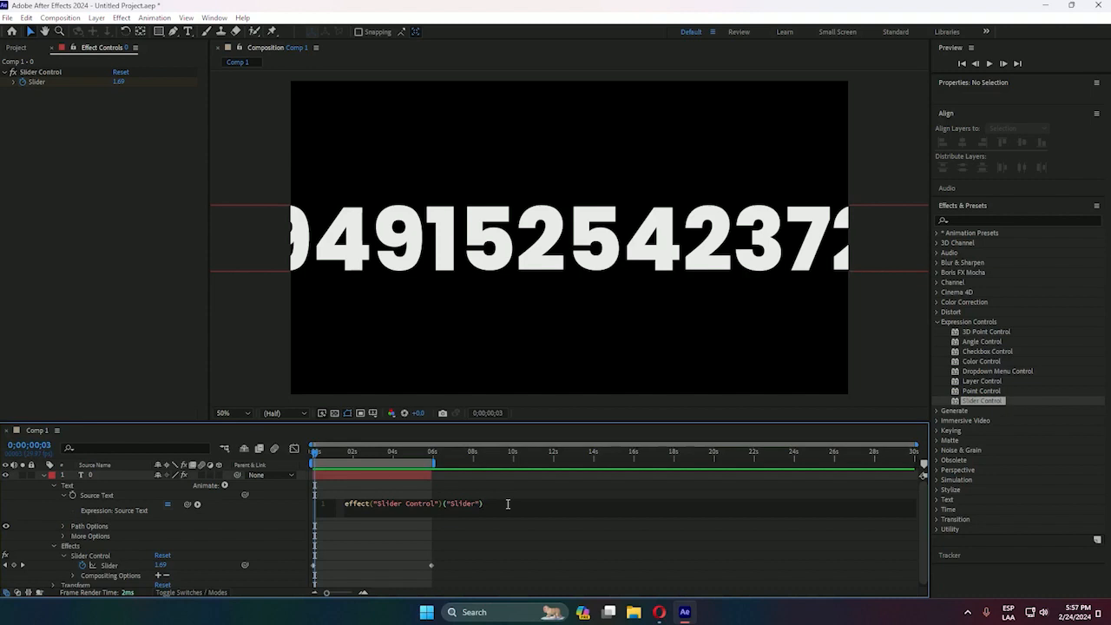
text(.value)
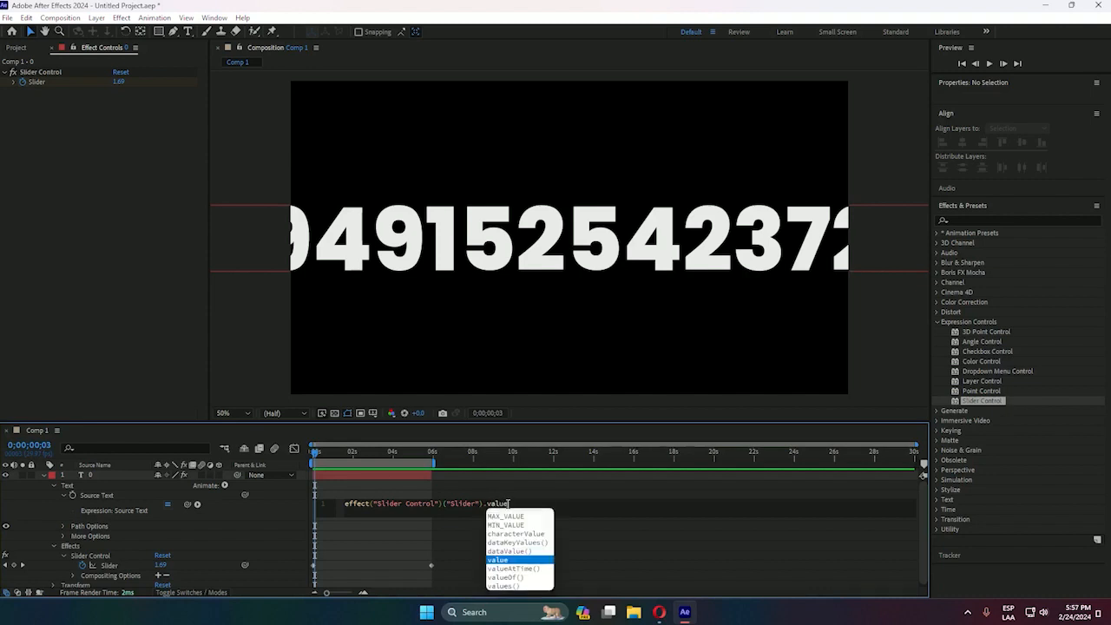
text(.toF)
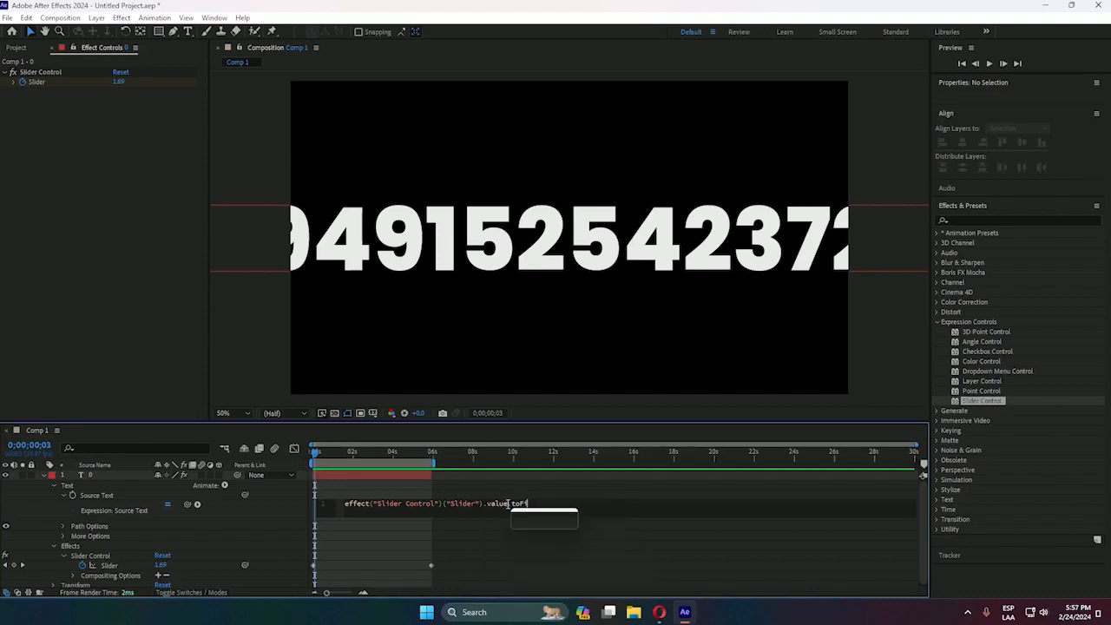
text(i)
key(Return)
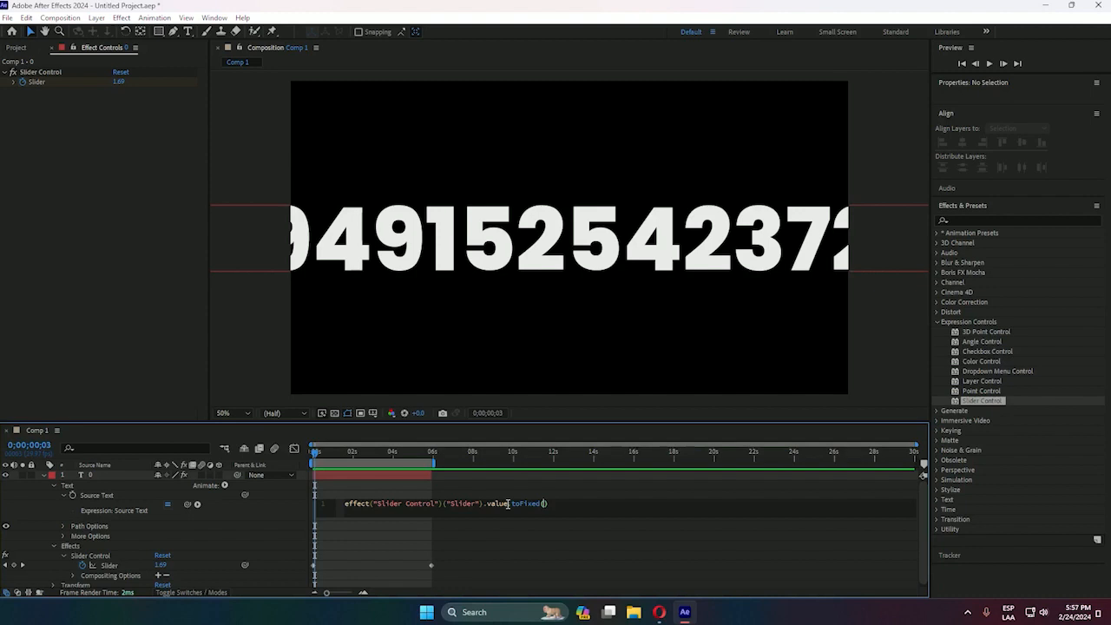
text(2)
key(KP_Enter)
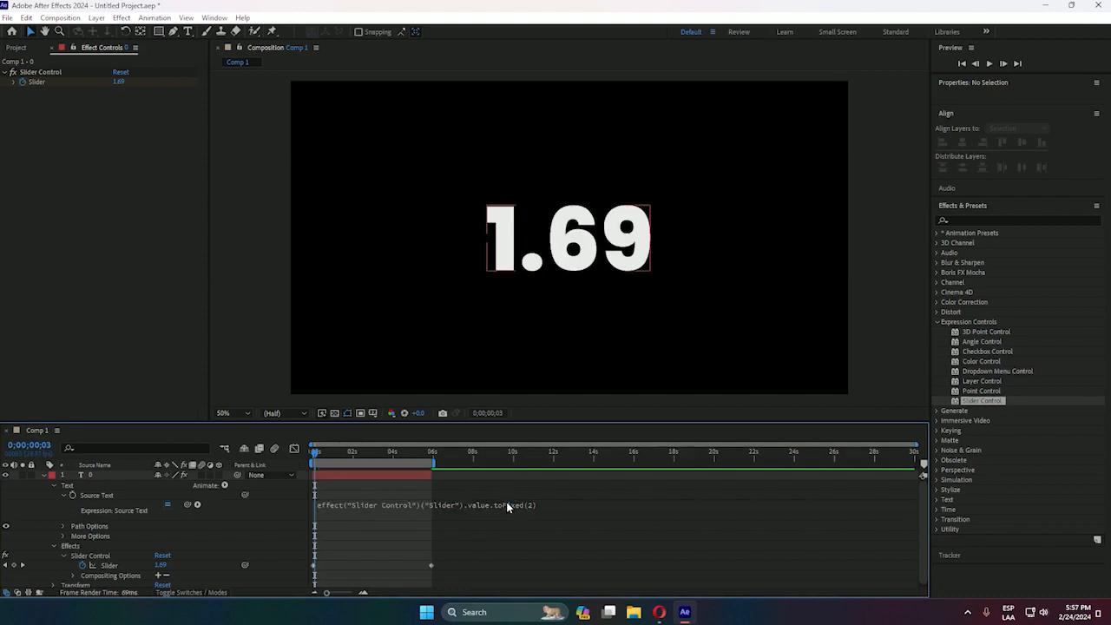
- Preview the counter up to 0;00;03;27 and change the toFixed argument in the Source Text expression to 1
click(324, 453)
drag(323, 456, 392, 488)
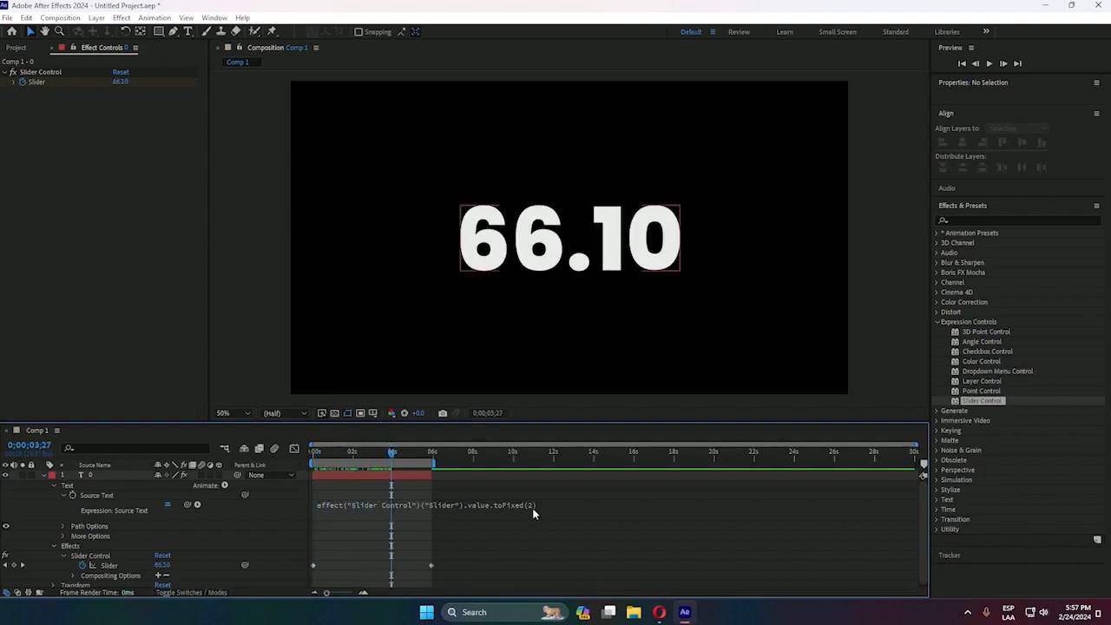
click(532, 507)
click(546, 505)
double_click(547, 504)
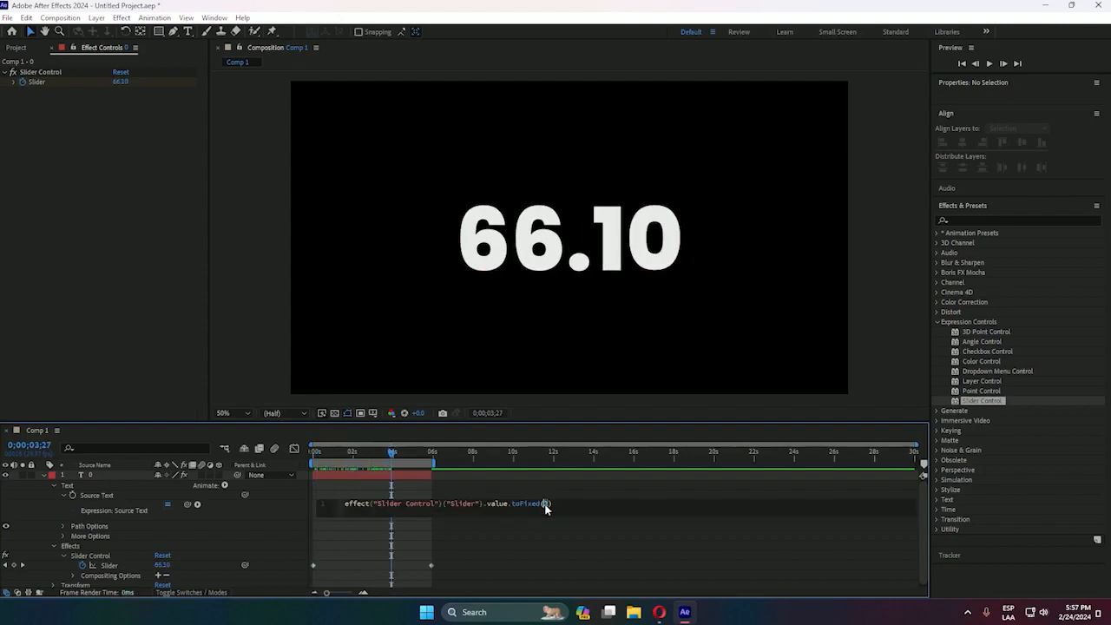
text(1)
key(KP_Enter)
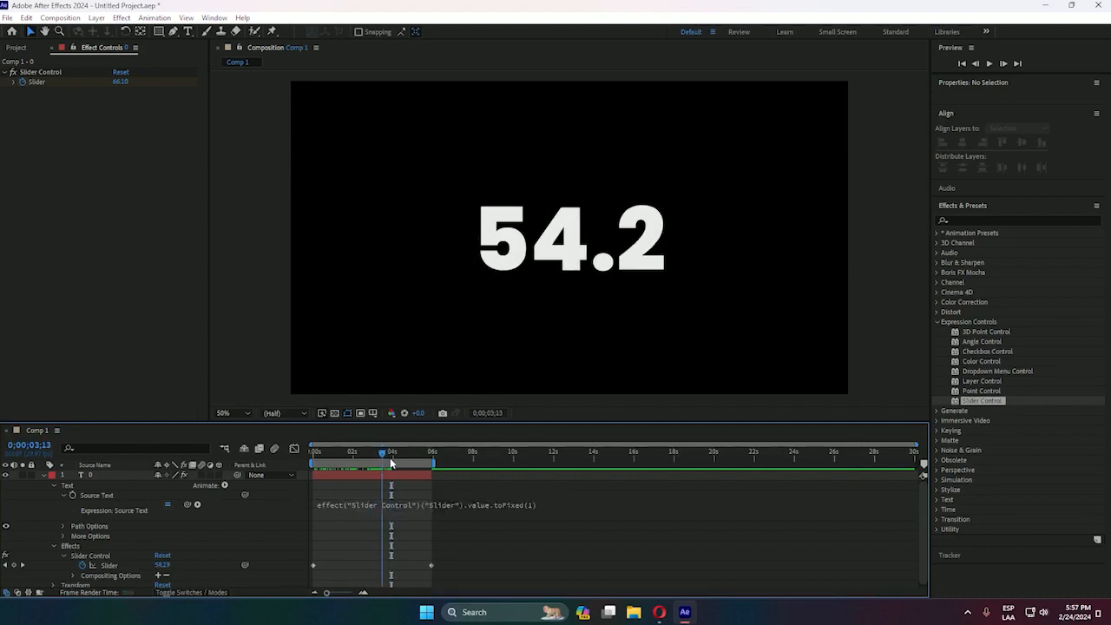
- Set the toFixed argument in the Source Text expression to 0 and scrub the counter back to 0;00;02;22
click(544, 504)
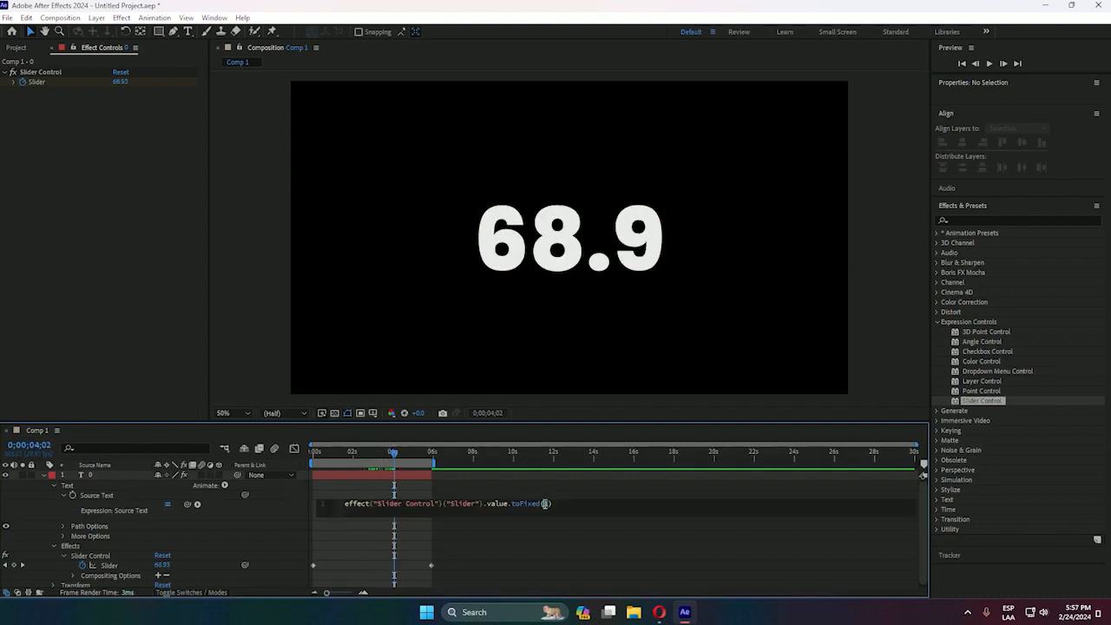
drag(394, 456, 366, 463)
- Set the toFixed argument to 2 and scrub the counter forward to 0;00;05;23
click(545, 503)
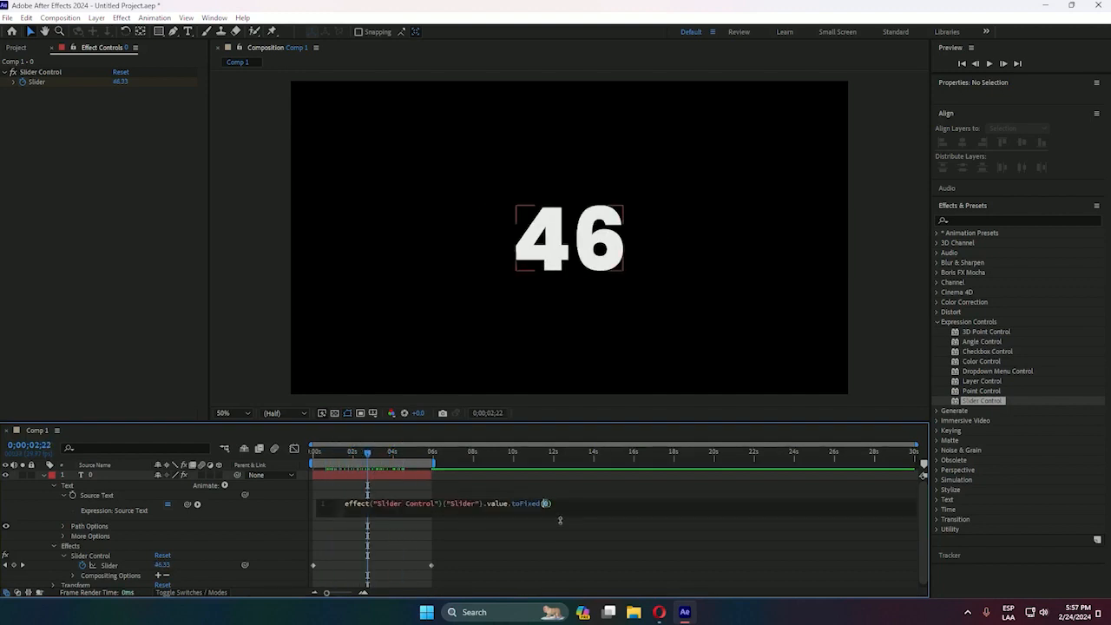
text(2)
key(KP_Enter)
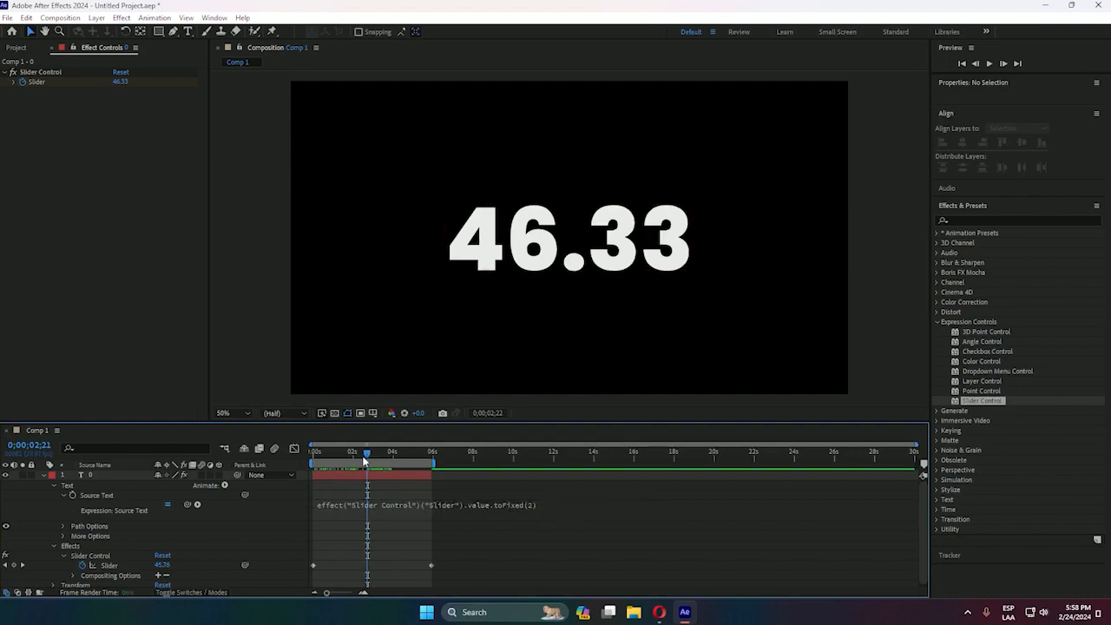
drag(367, 453, 429, 496)
- Prefix the Source Text expression with "$" + and scrub back to 0;00;03;29 to check the dollar counter
click(332, 504)
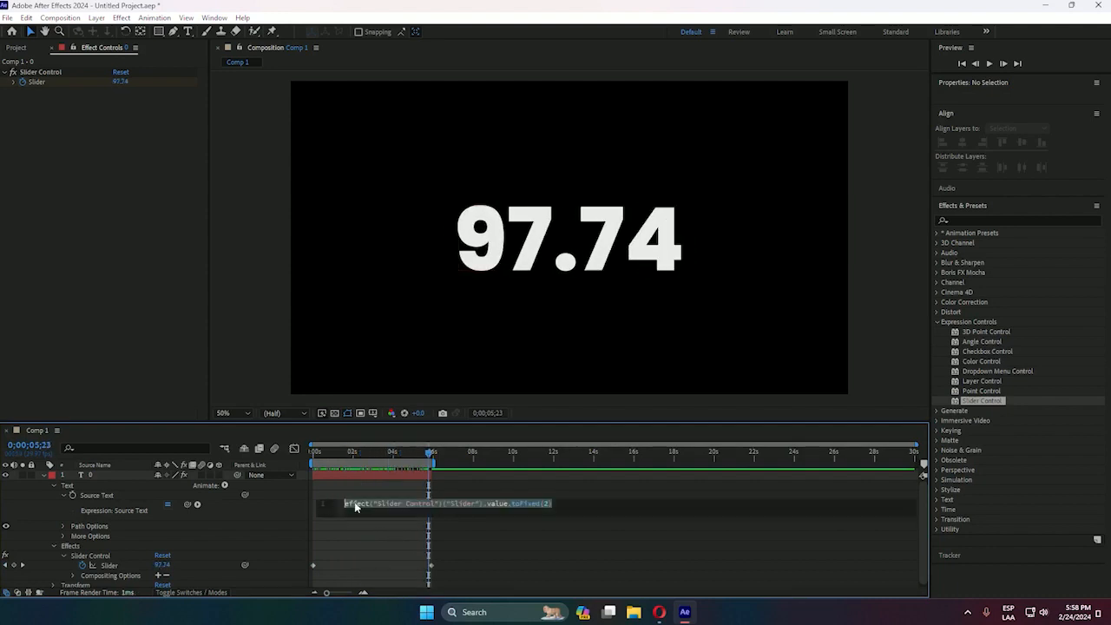
click(345, 504)
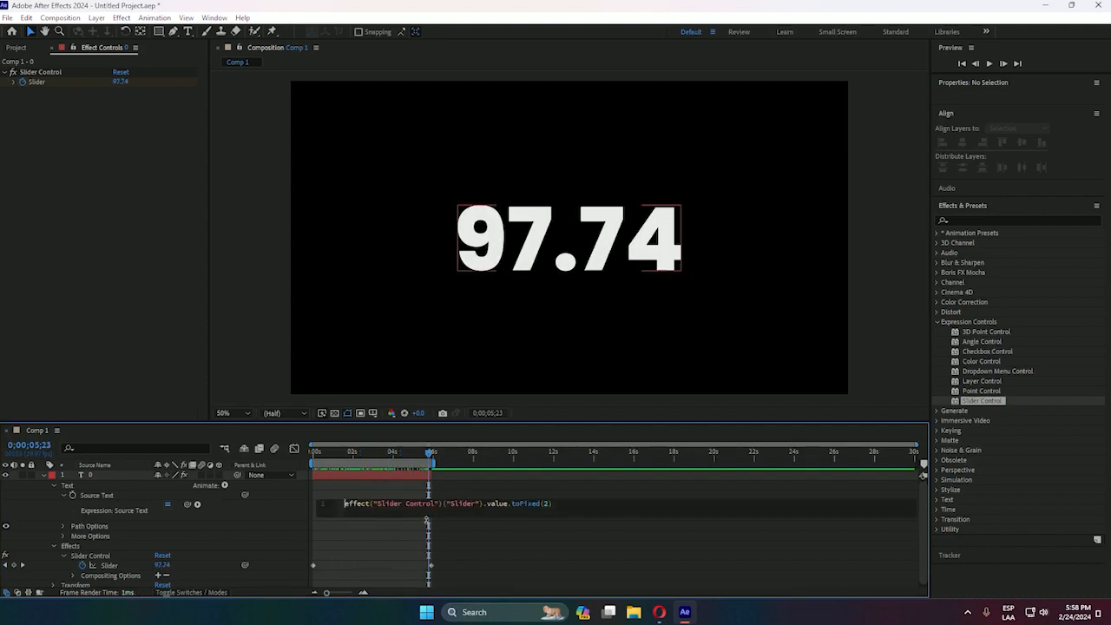
text(")
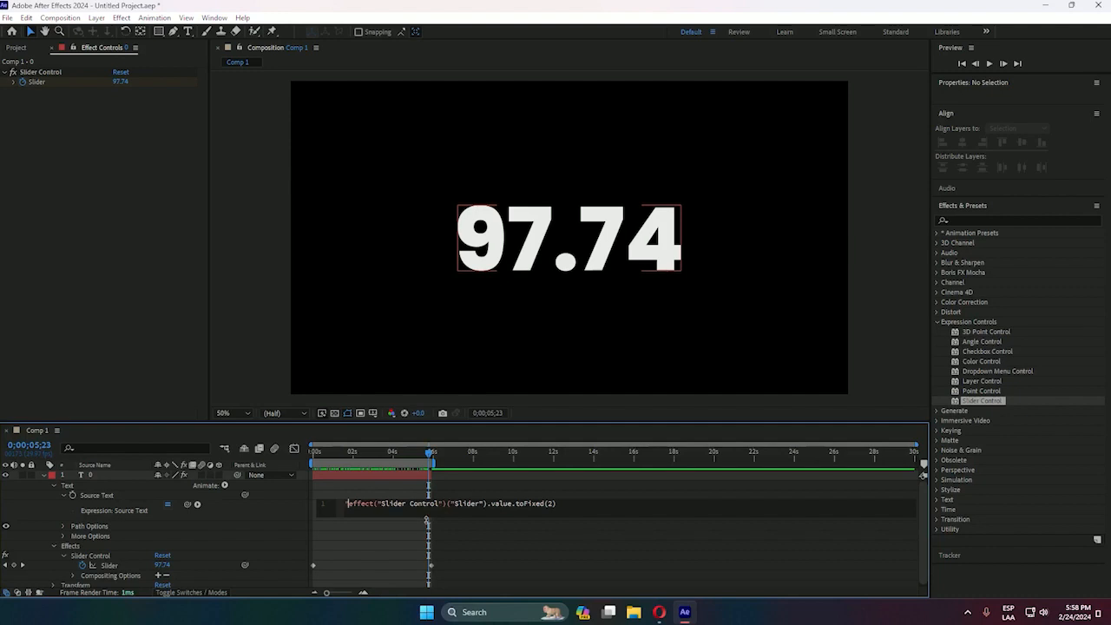
text(")
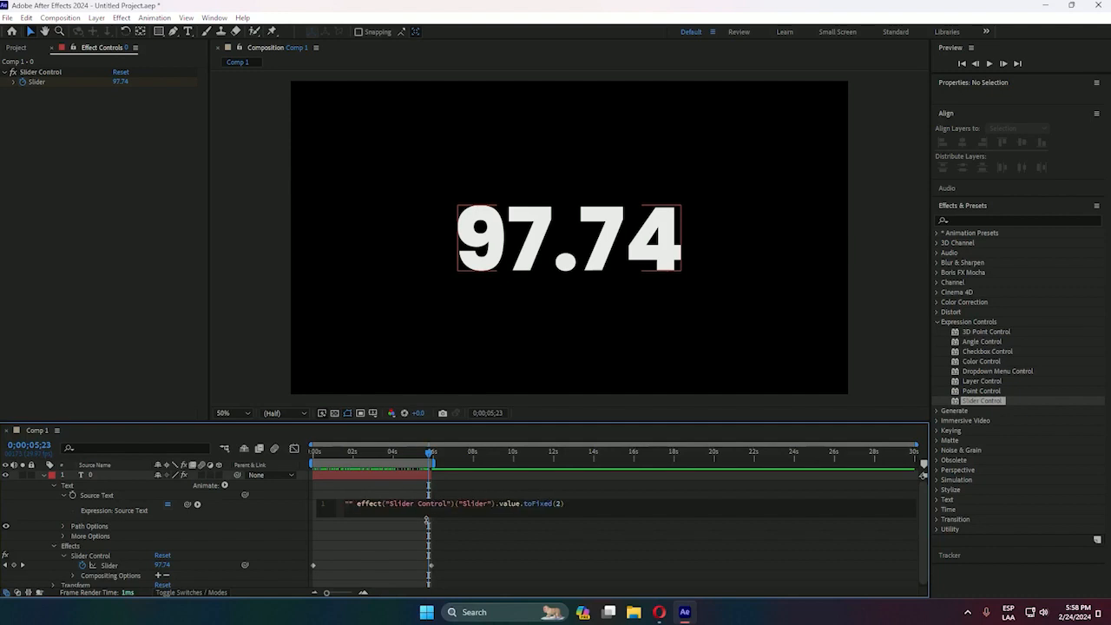
key(Left)
key(Left)
text($" )
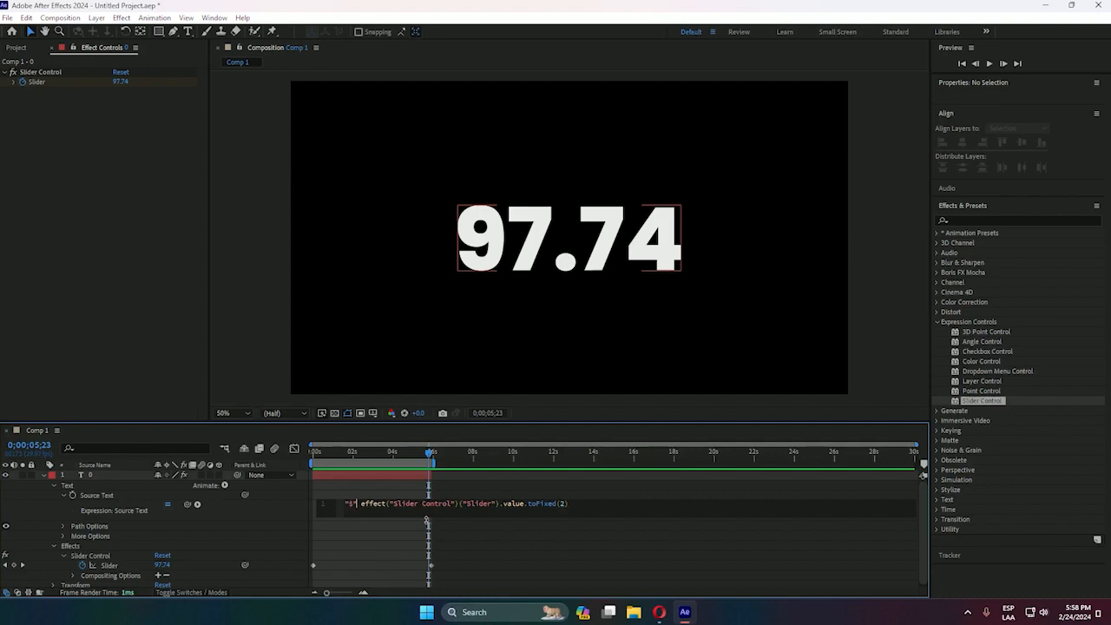
text(+)
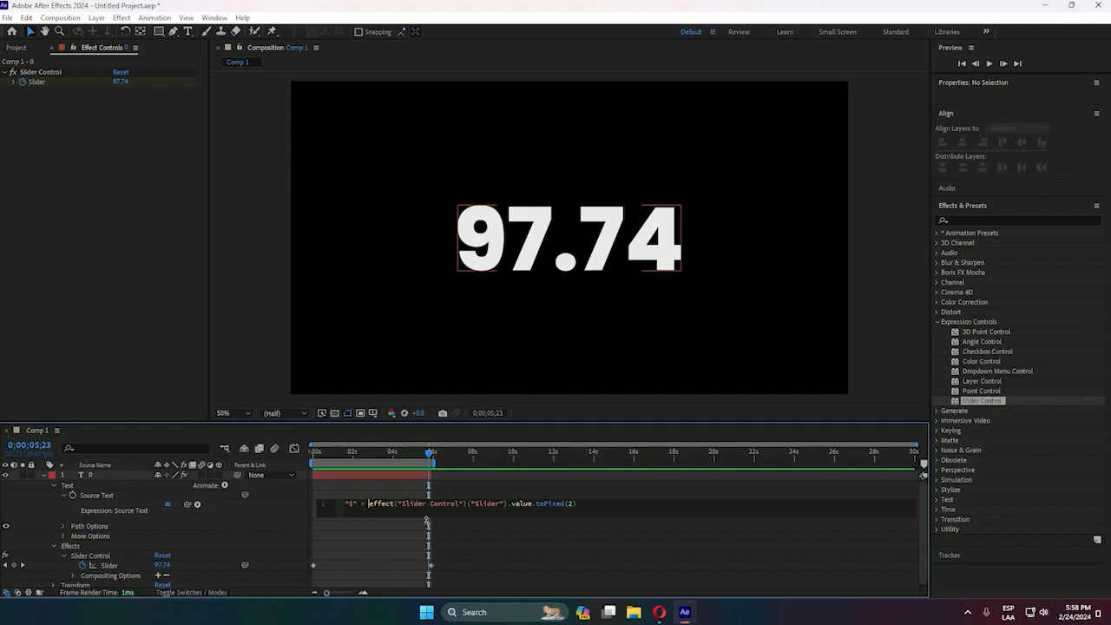
key(Return)
click(411, 544)
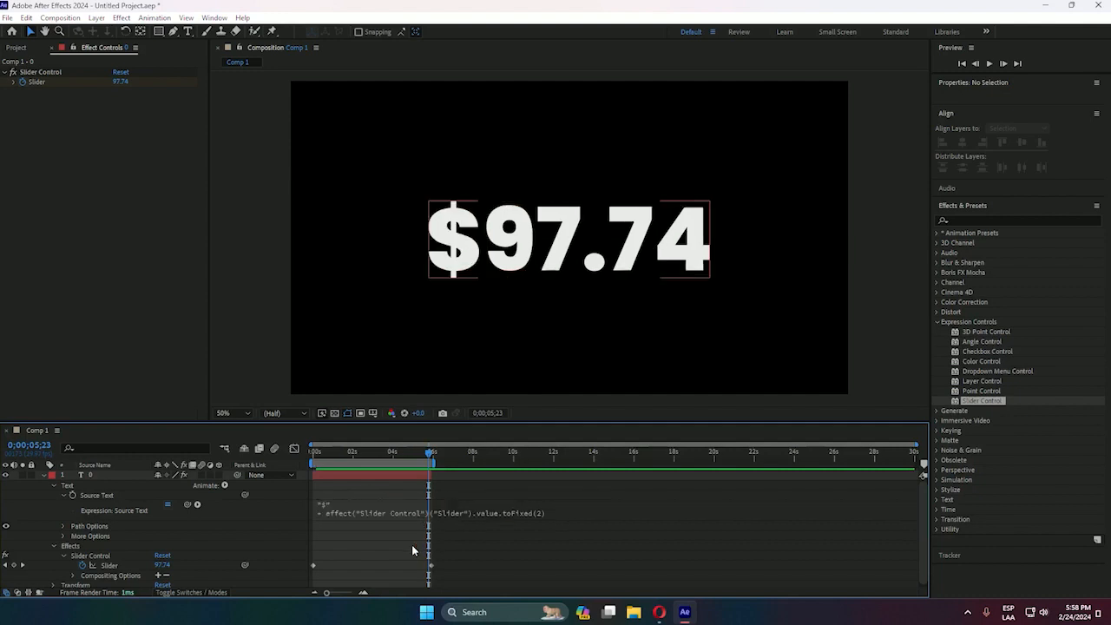
drag(431, 456, 390, 500)
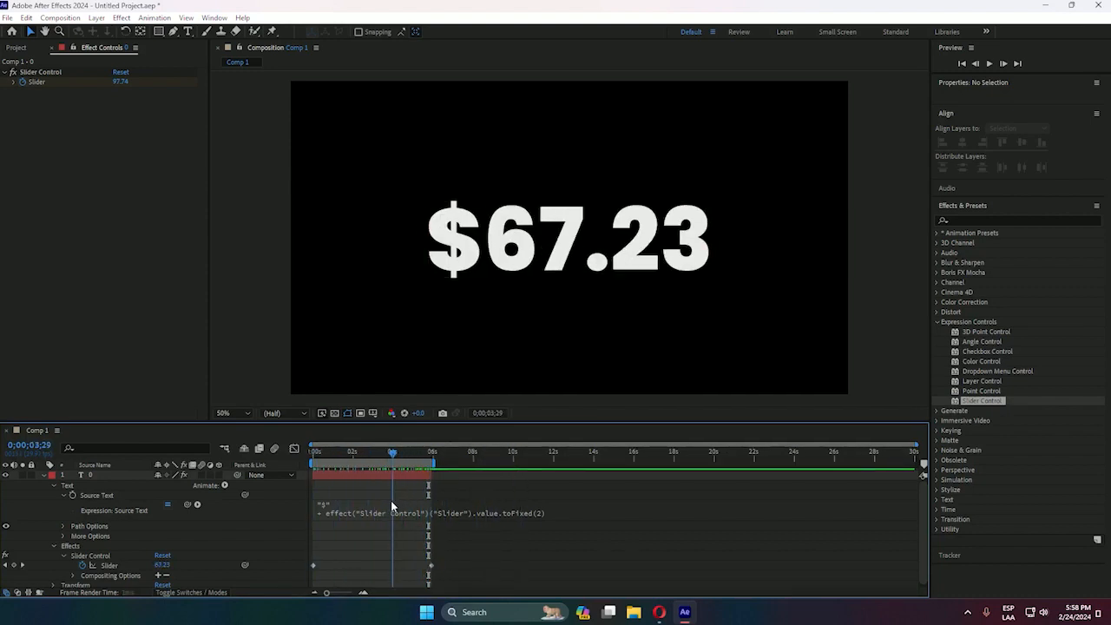
- Replace the "$" prefix in the expression with "Subscribers" on a single line and preview the counter around 0;00;04;06
click(350, 513)
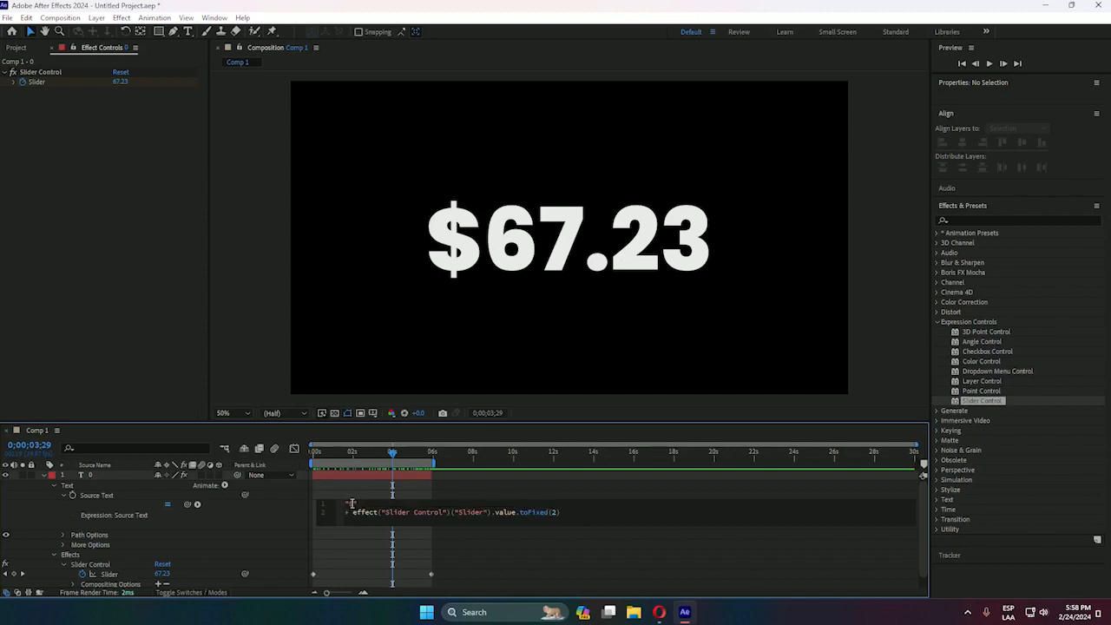
text(Subscribers)
key(Return)
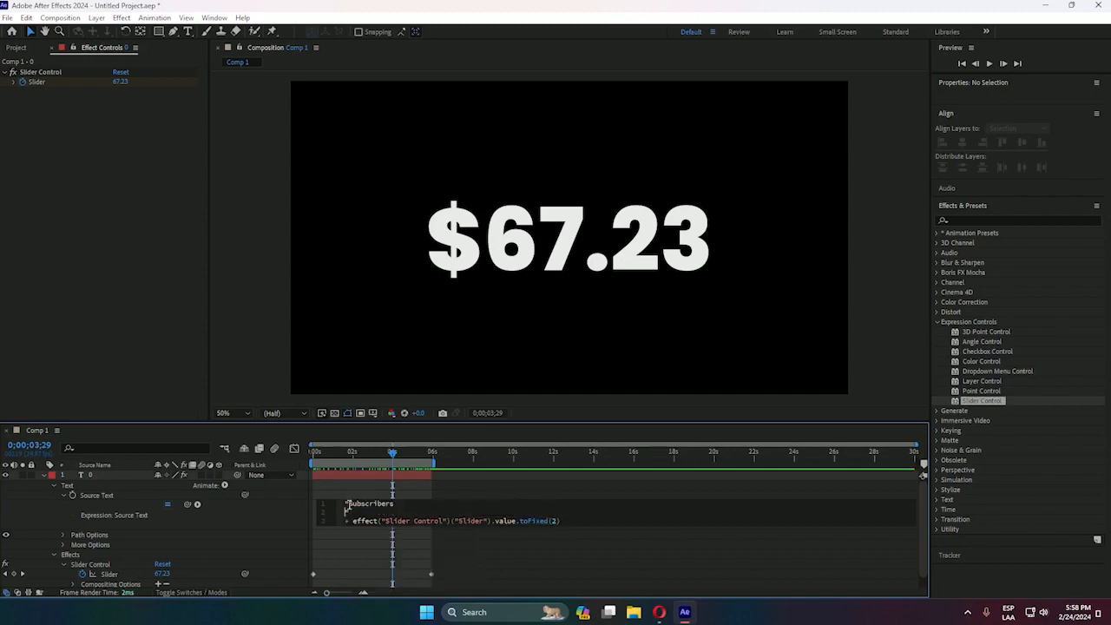
key(BackSpace)
key(BackSpace)
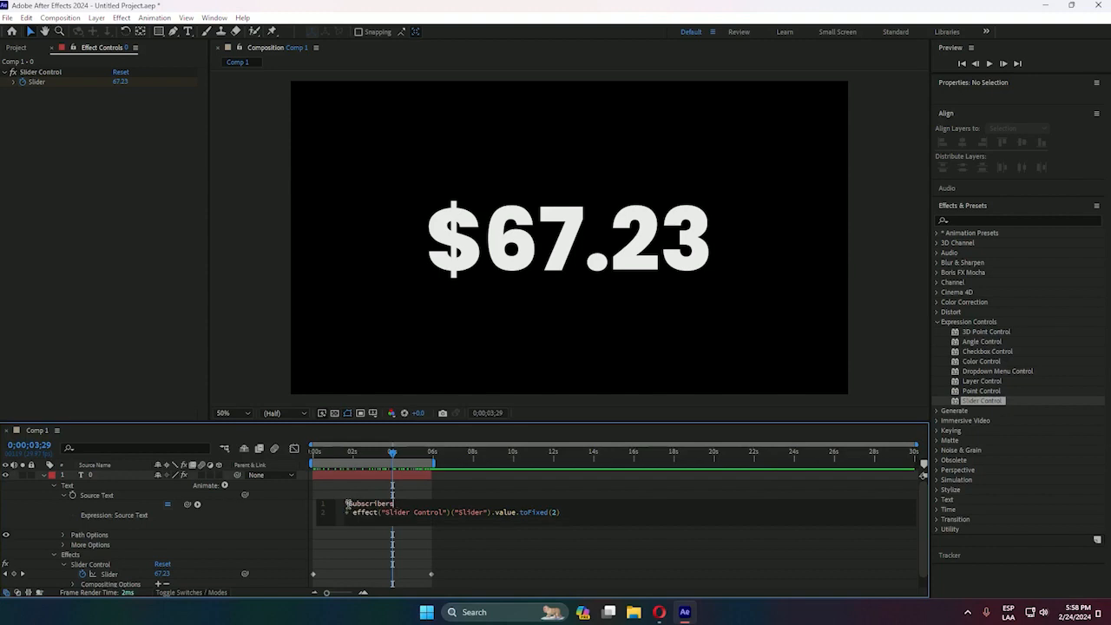
text(")
key(BackSpace)
text(+)
key(KP_Enter)
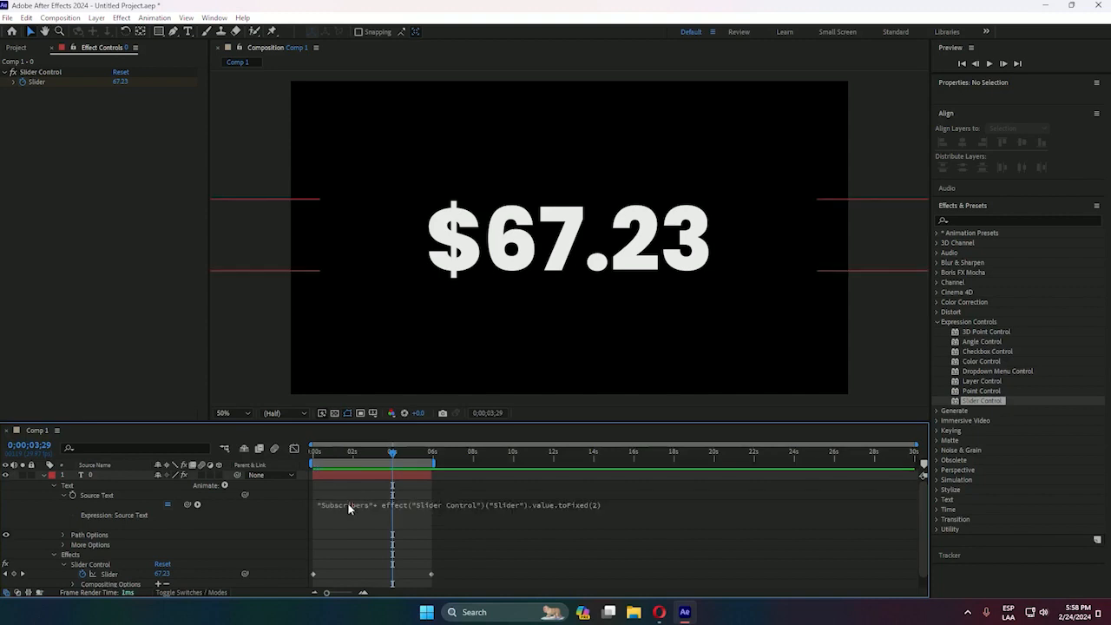
click(387, 455)
drag(385, 460, 397, 454)
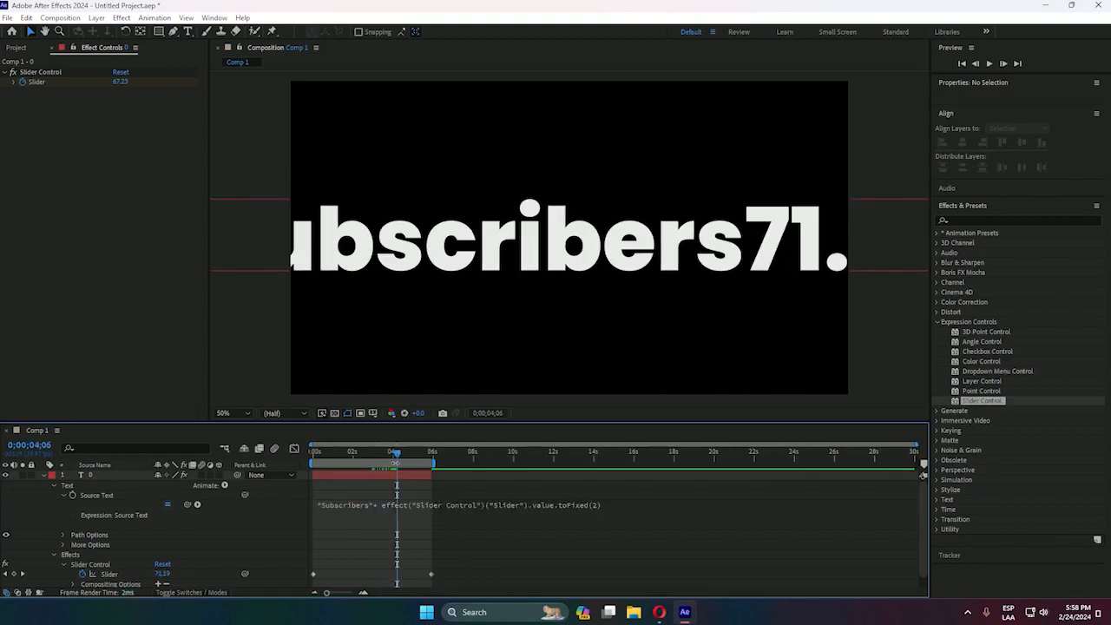
- Add a space after Subscribers inside the expression's quoted prefix and scrub the counter to check the spacing
click(352, 504)
click(394, 504)
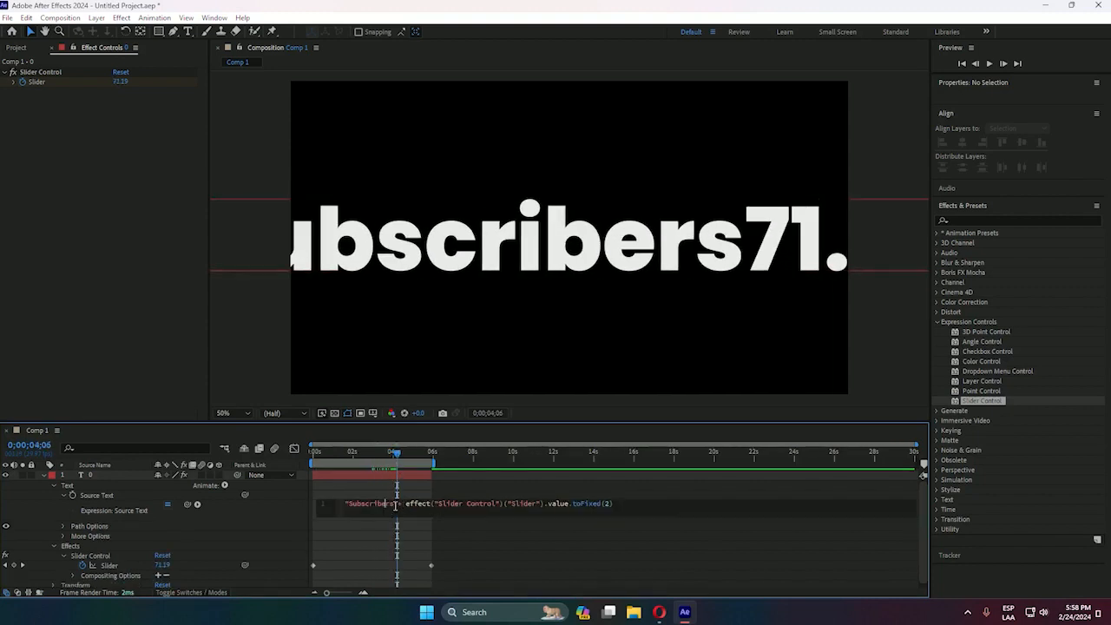
click(412, 531)
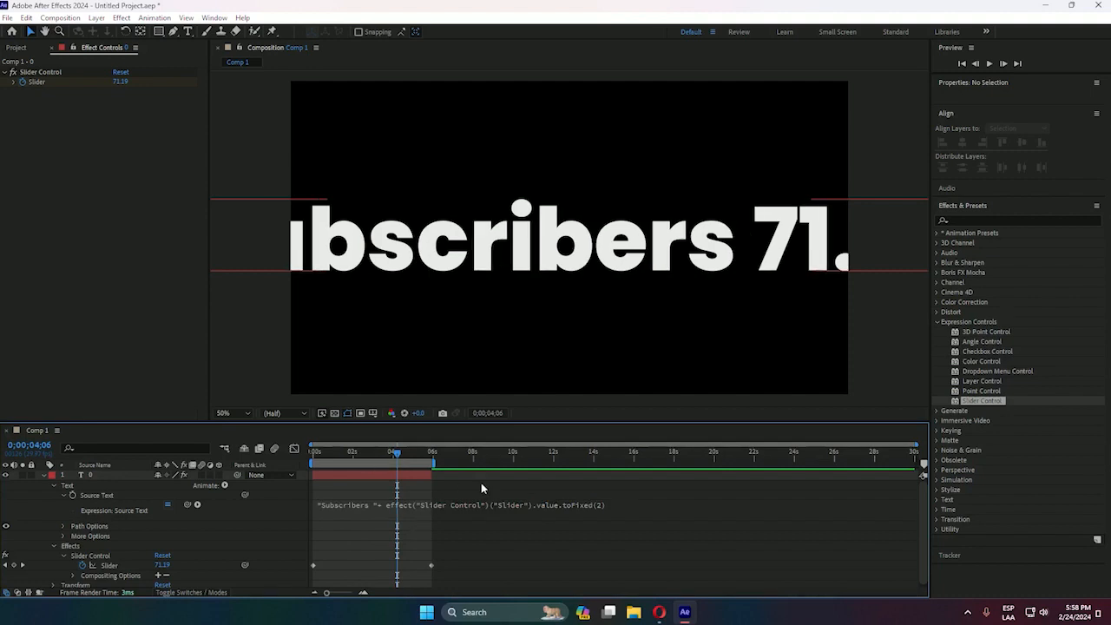
drag(397, 453, 429, 455)
drag(397, 472, 394, 471)
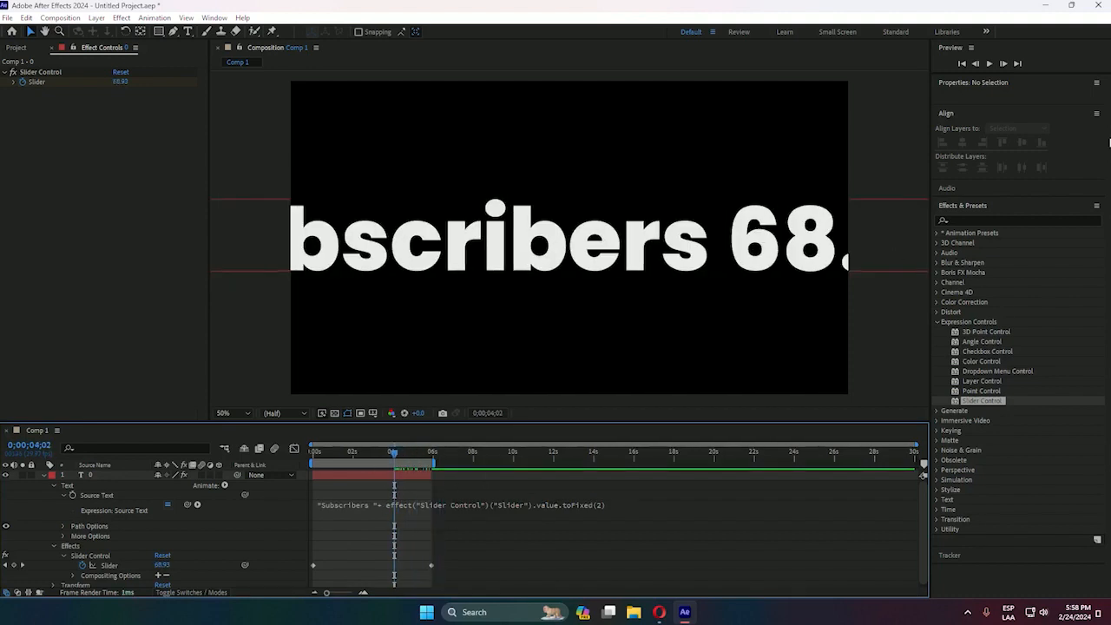
- Replace the Subscribers text in the expression's quoted prefix with $ and scrub back near the start of the timeline
click(374, 505)
drag(394, 506, 351, 506)
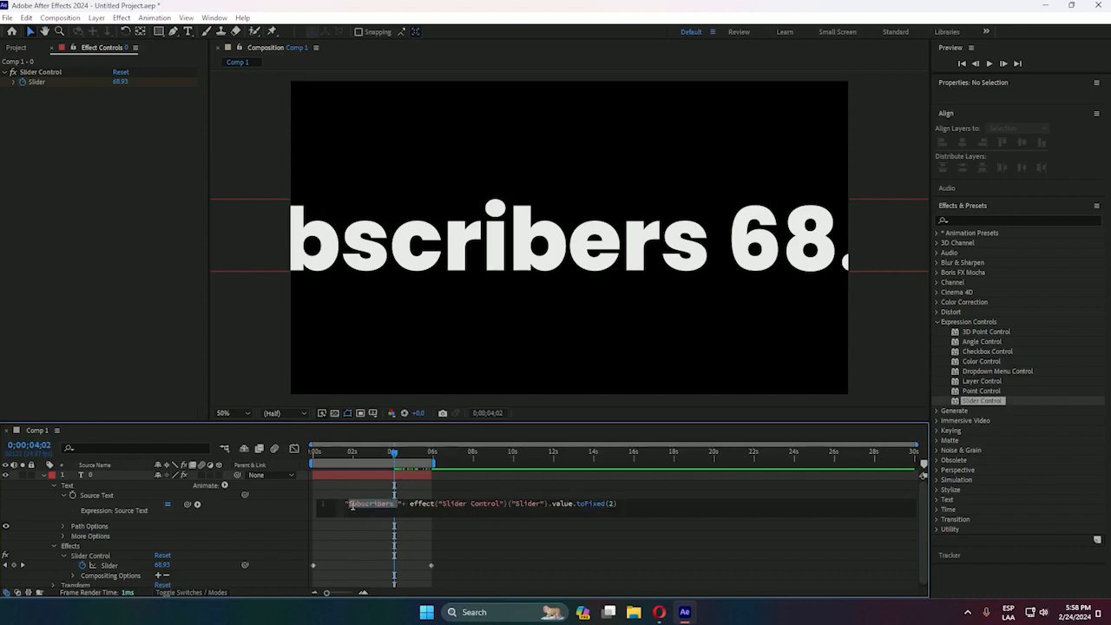
text($)
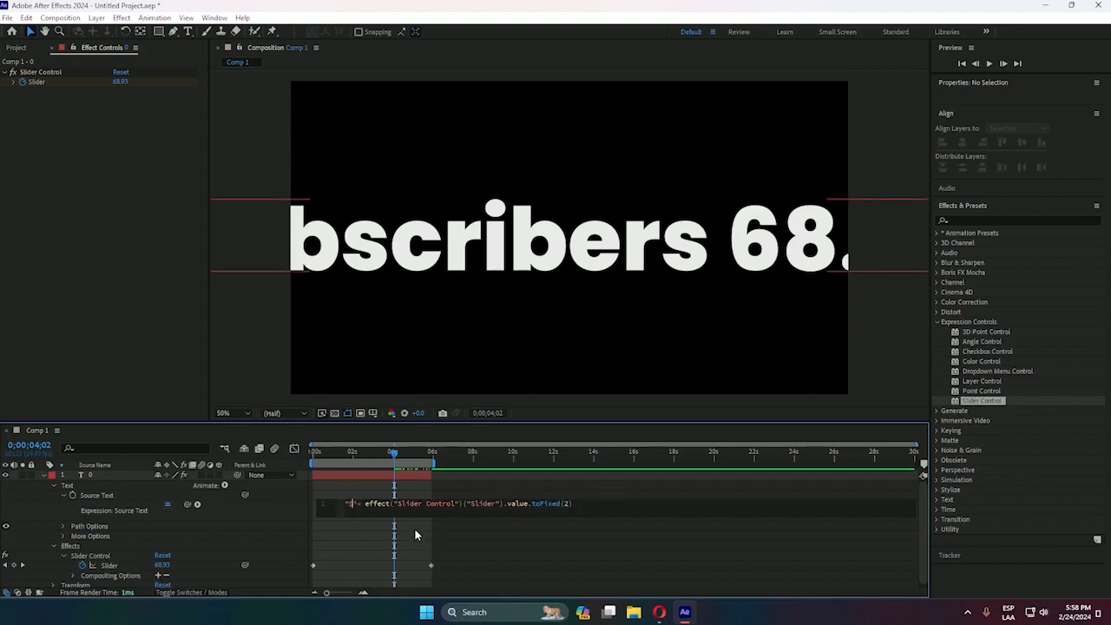
click(414, 528)
drag(393, 452, 314, 473)
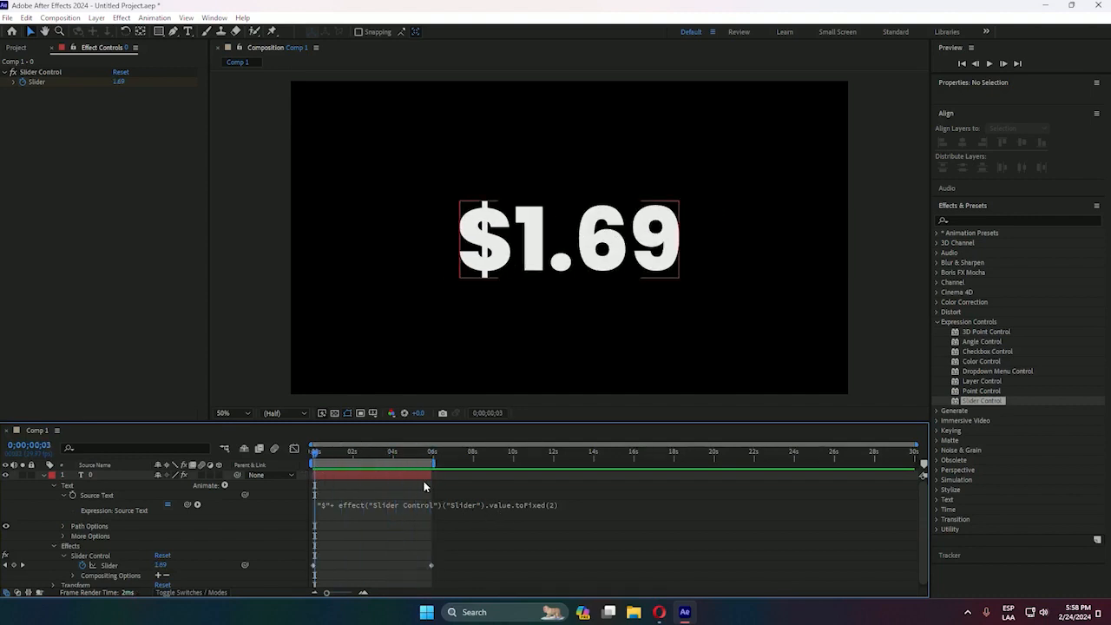
- Add an RGB Fill Color animator to the text layer and enable its Fill Color keyframing at 0;00;00;00
click(313, 451)
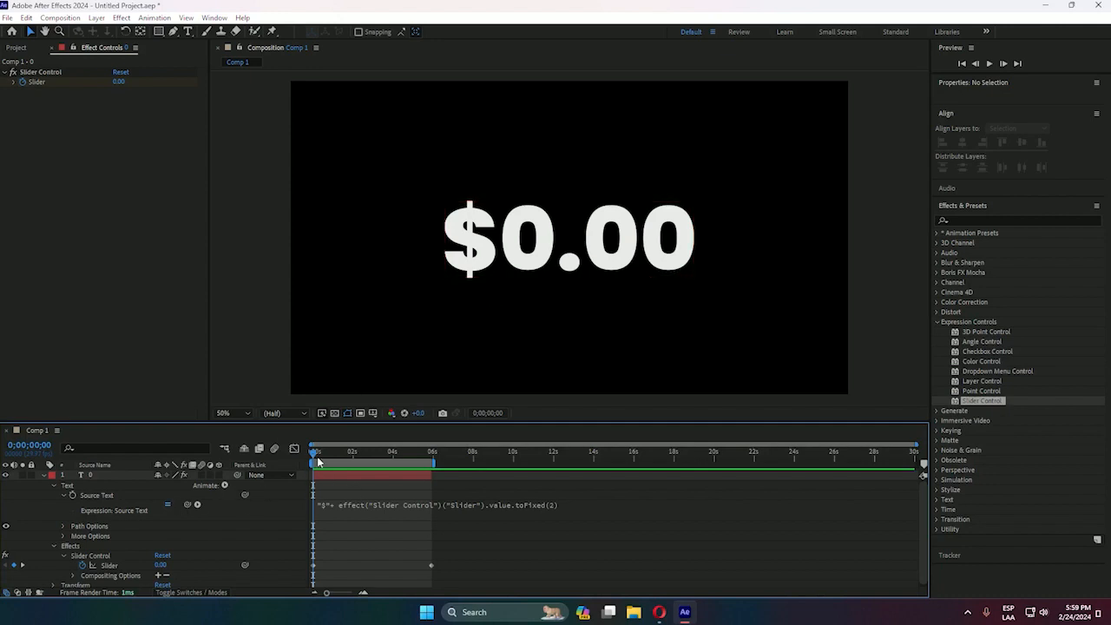
click(224, 486)
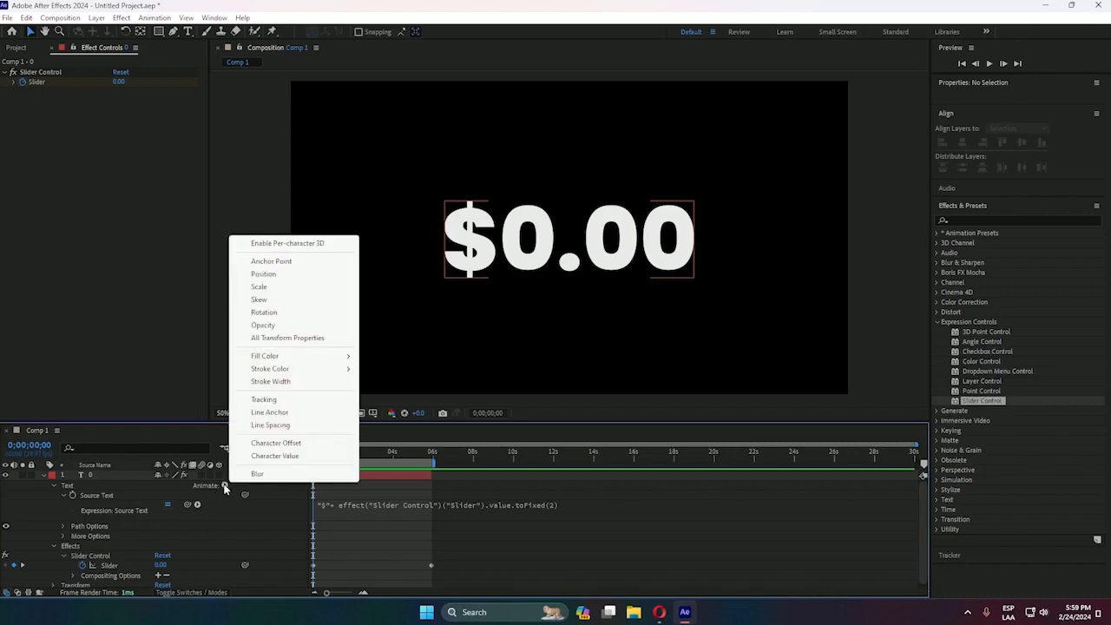
mouse_move(274, 359)
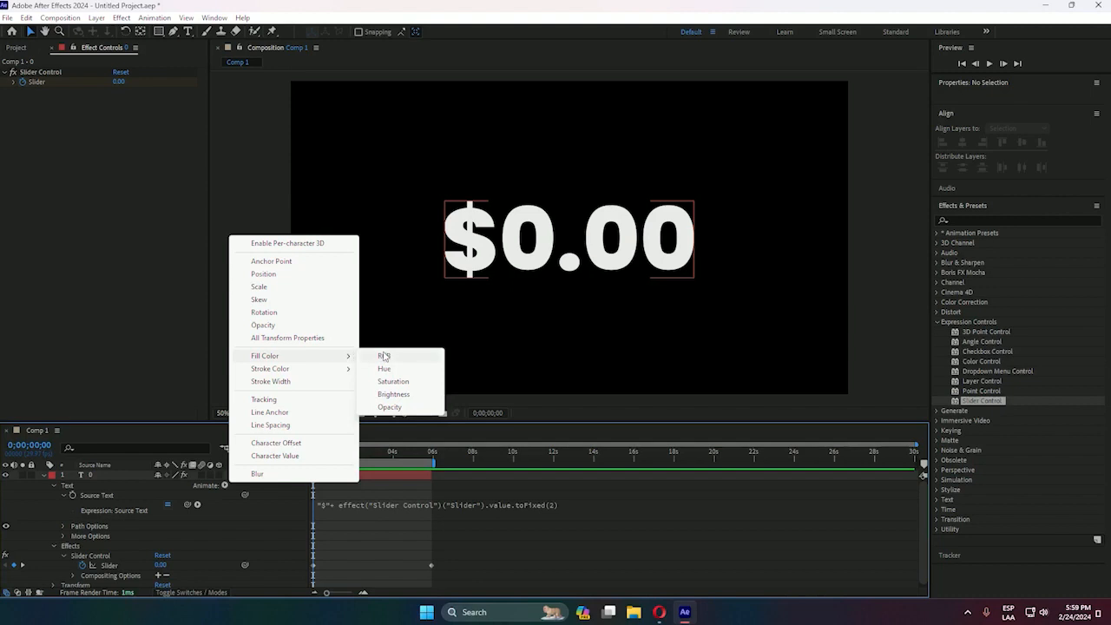
click(386, 356)
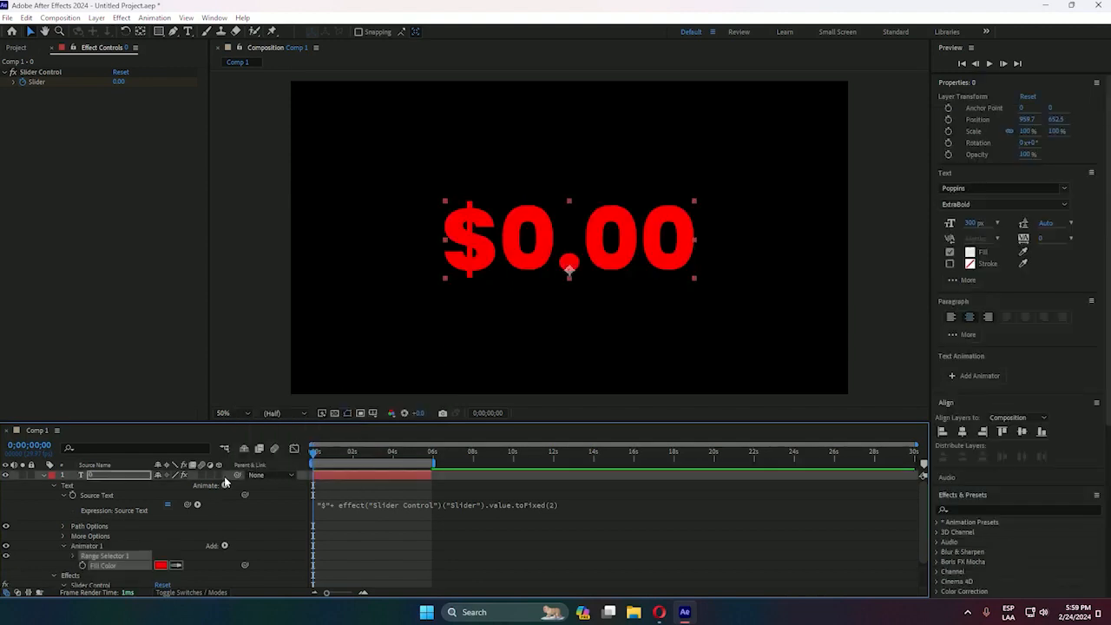
click(83, 566)
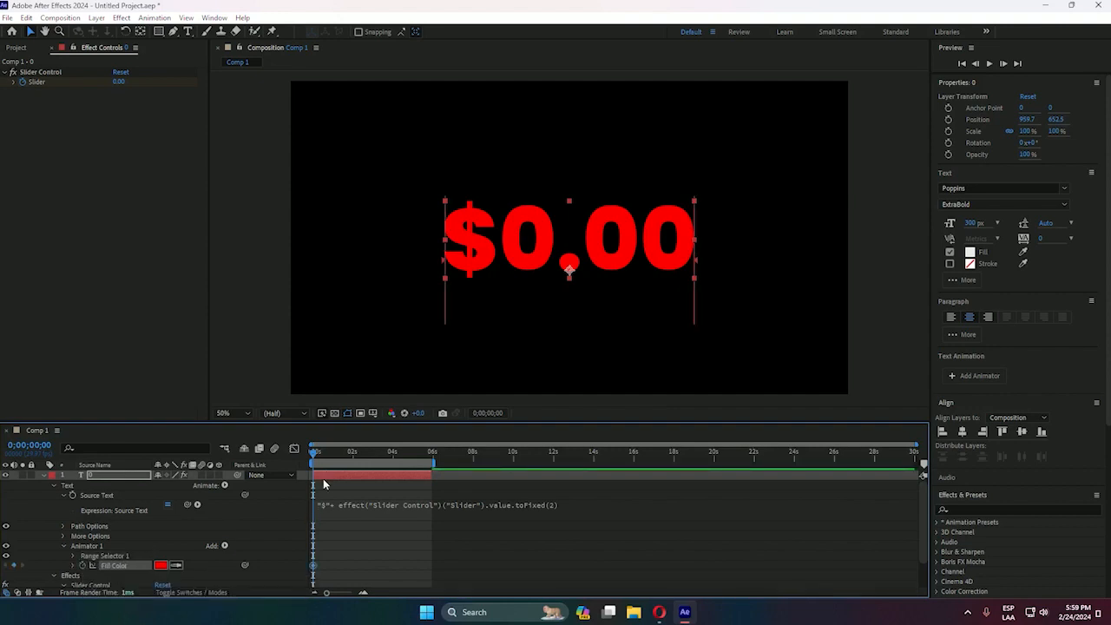
- Set the Fill Color of the first keyframe to white, FFFFFF
click(160, 565)
click(600, 336)
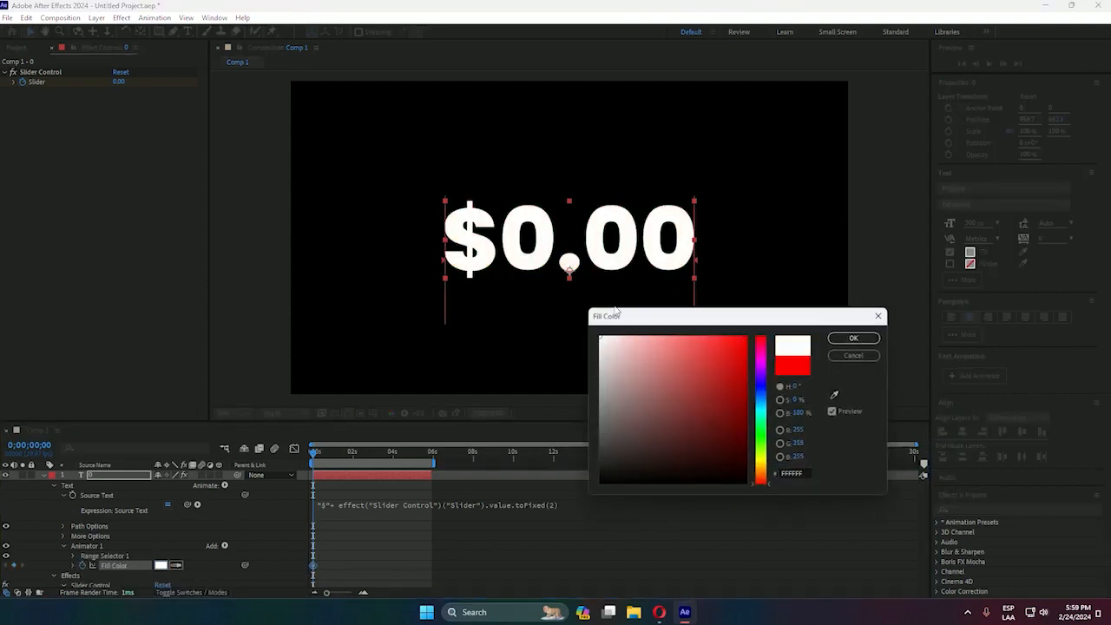
click(856, 340)
- Add a Fill Color keyframe at 0;00;05;27 with the bright green 00E110
drag(315, 455, 434, 468)
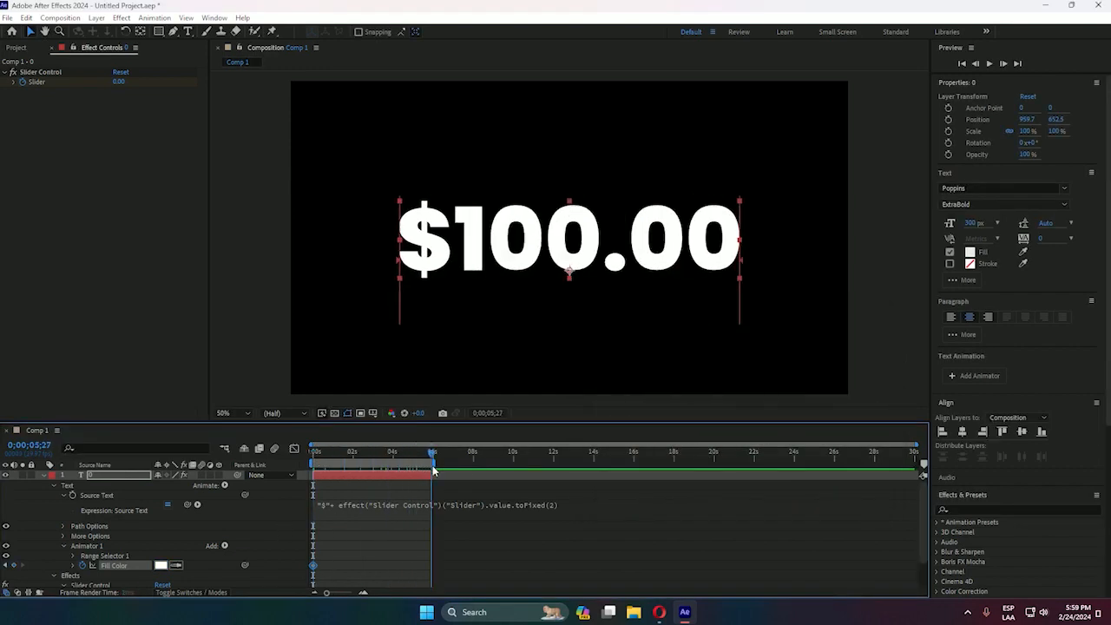
click(160, 565)
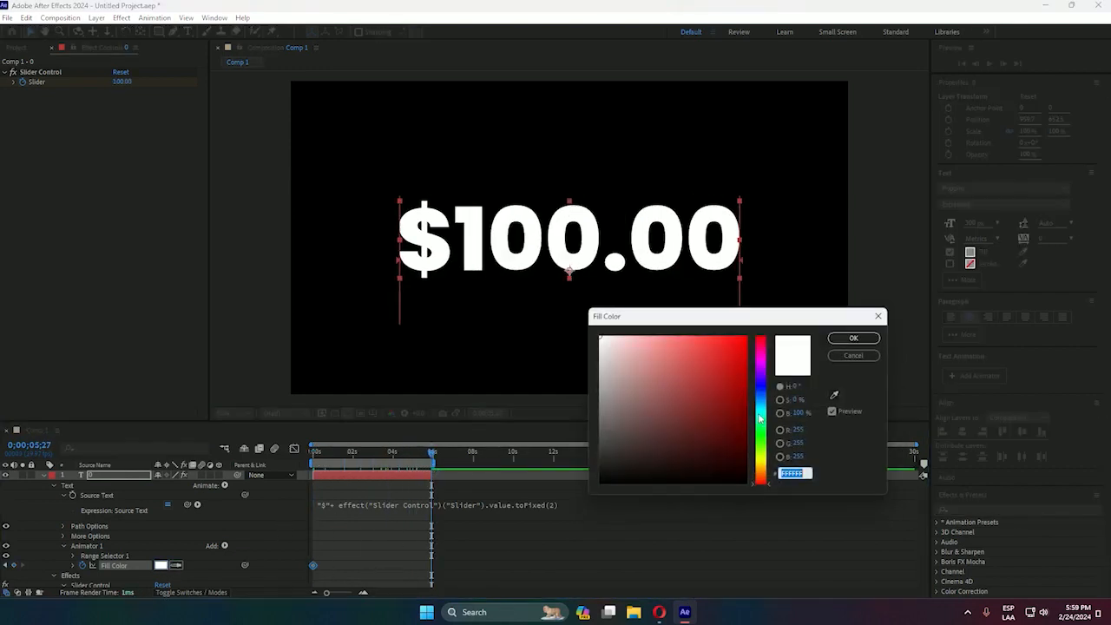
click(761, 435)
click(745, 337)
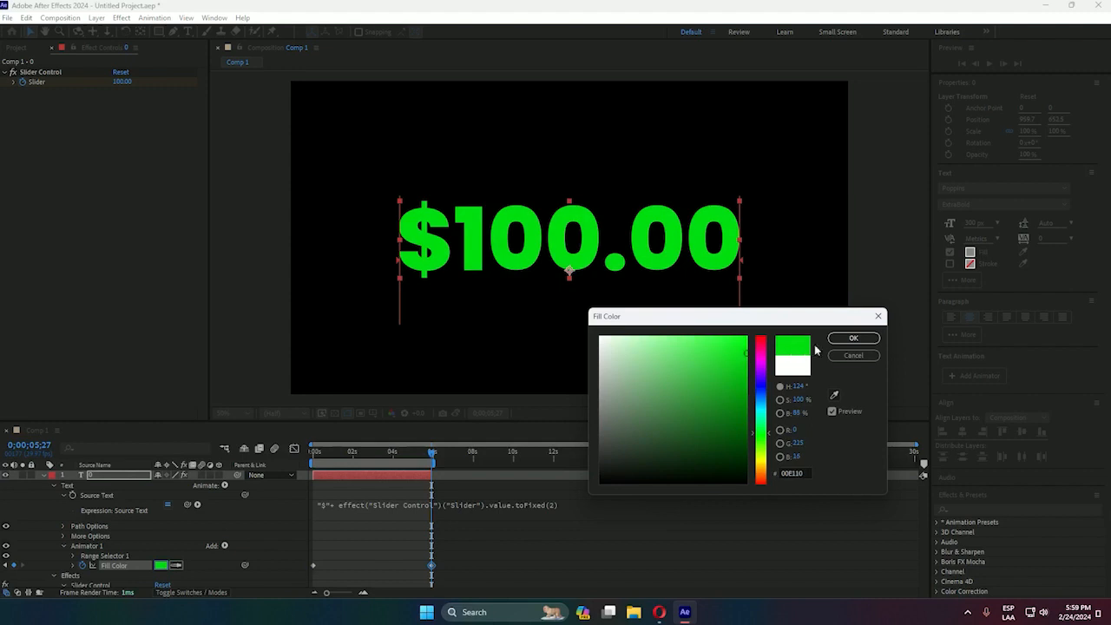
click(853, 337)
- Return to the start of the timeline, deselect the layer and play back the finished counter animation
drag(431, 452, 302, 466)
click(881, 343)
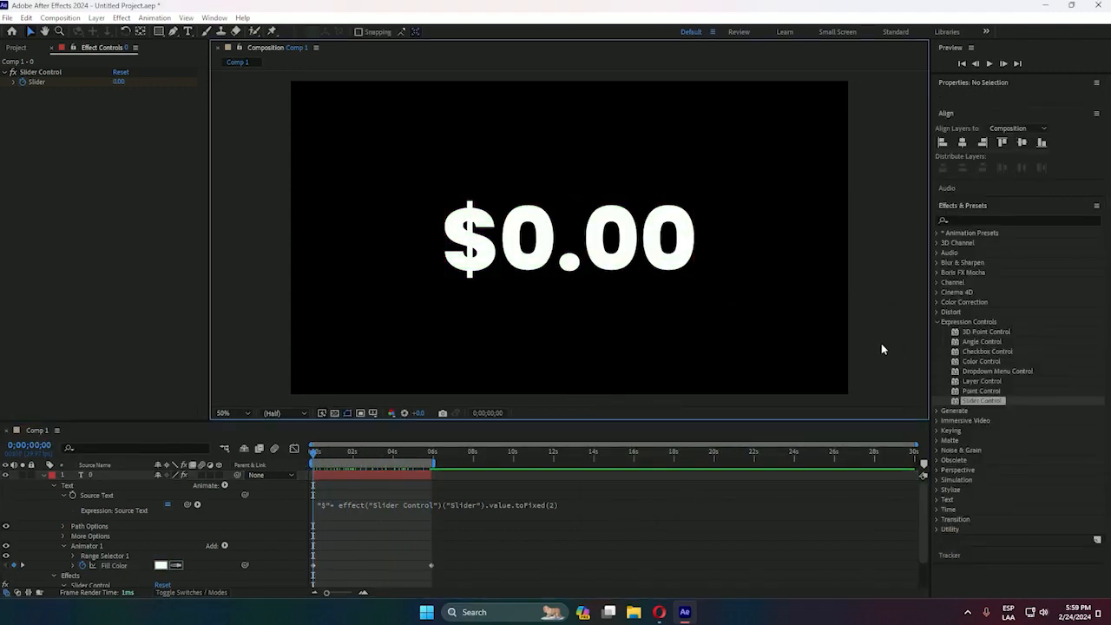
key(space)
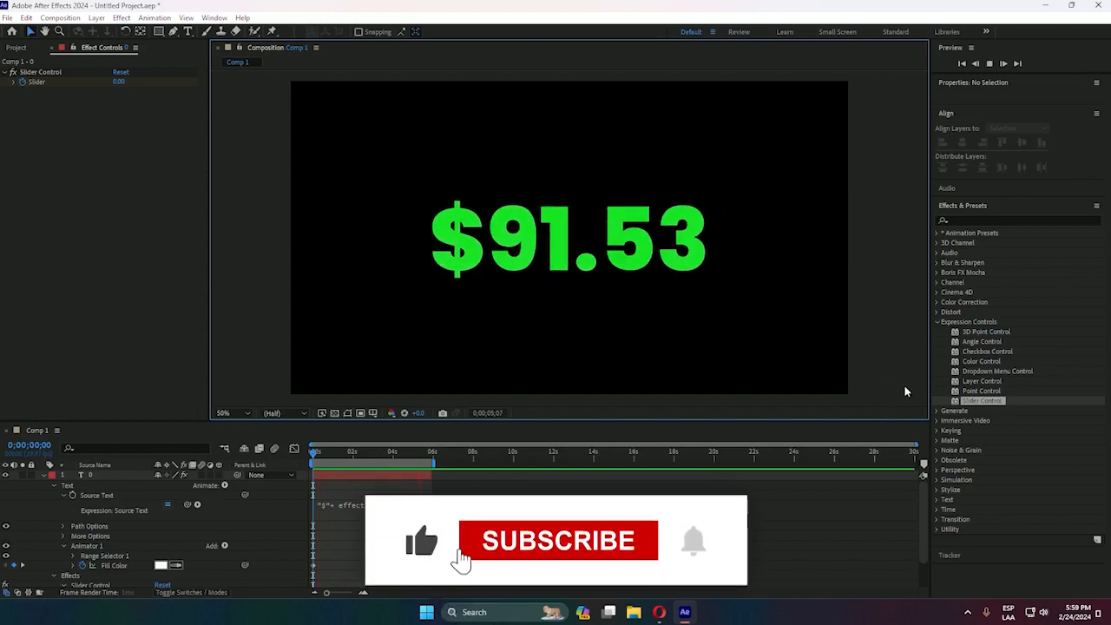
key(space)
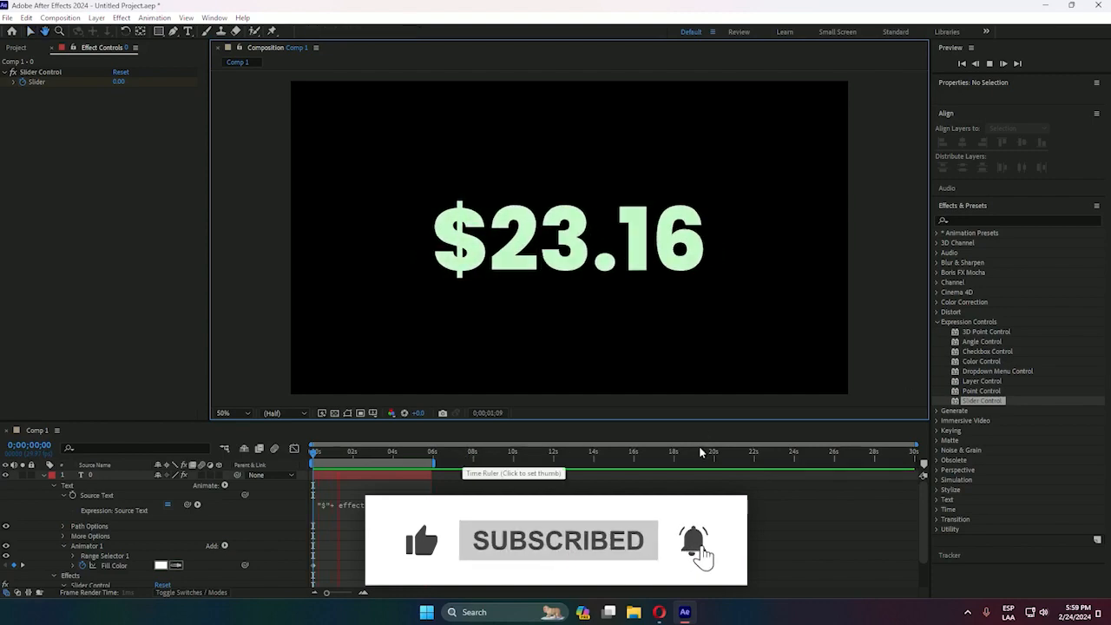